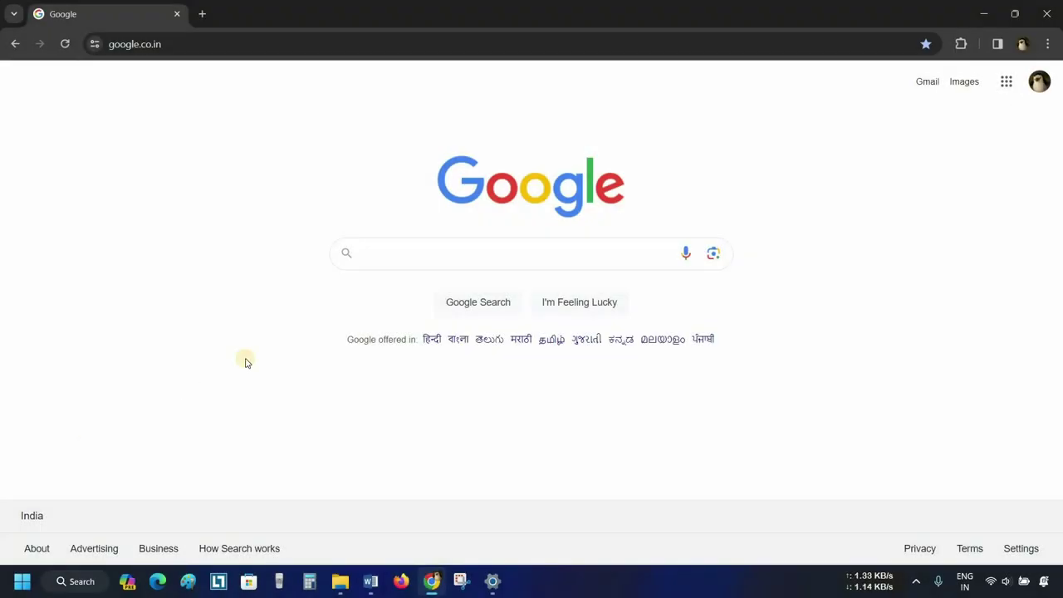
Step: Search Google for youtube, open YouTube, and go to YouTube Studio from the account menu
click(393, 253)
text(youtube)
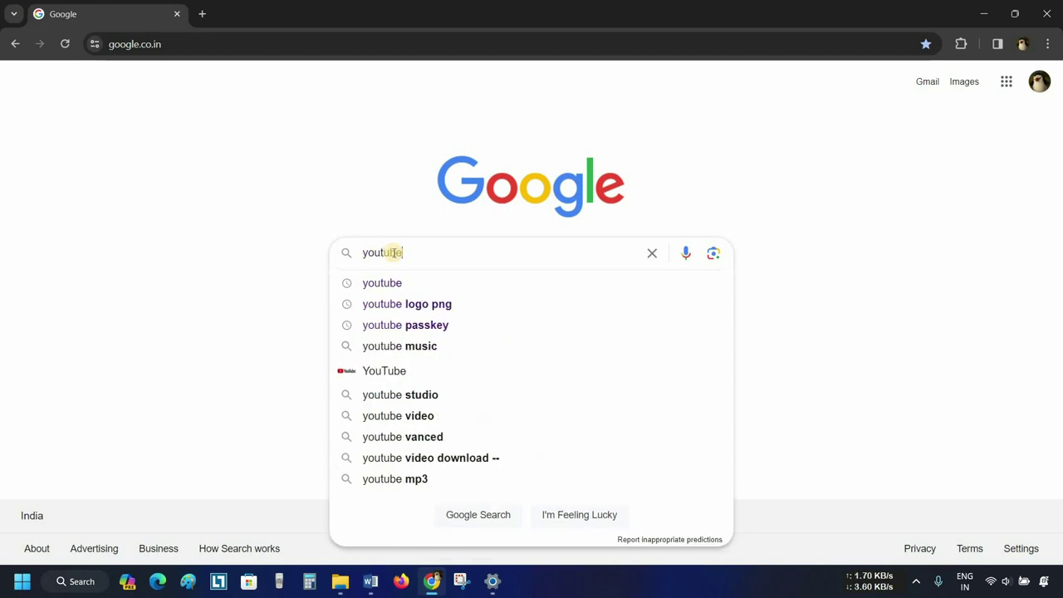
key(Return)
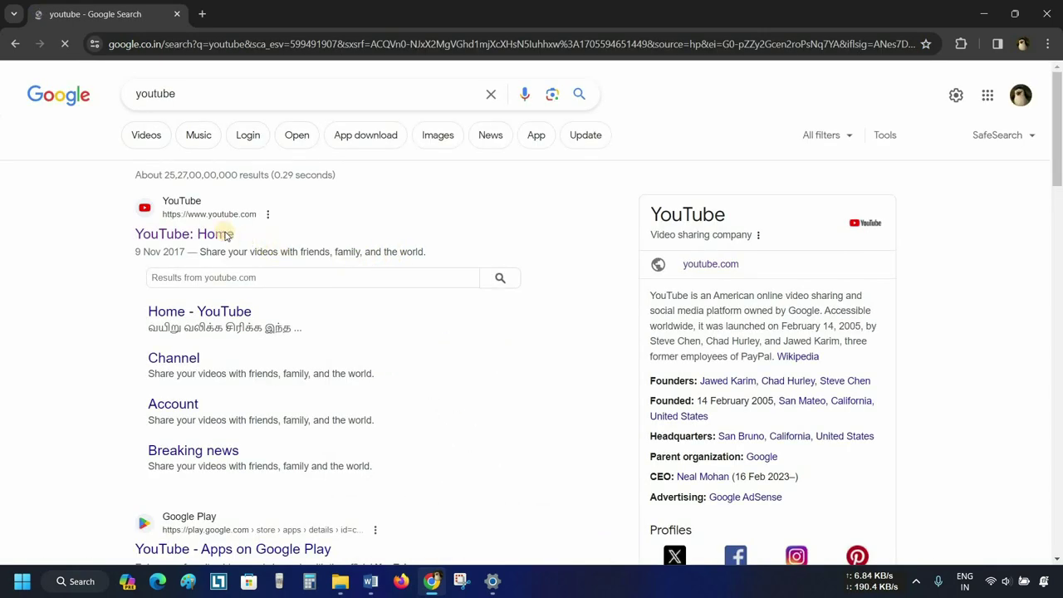
click(222, 235)
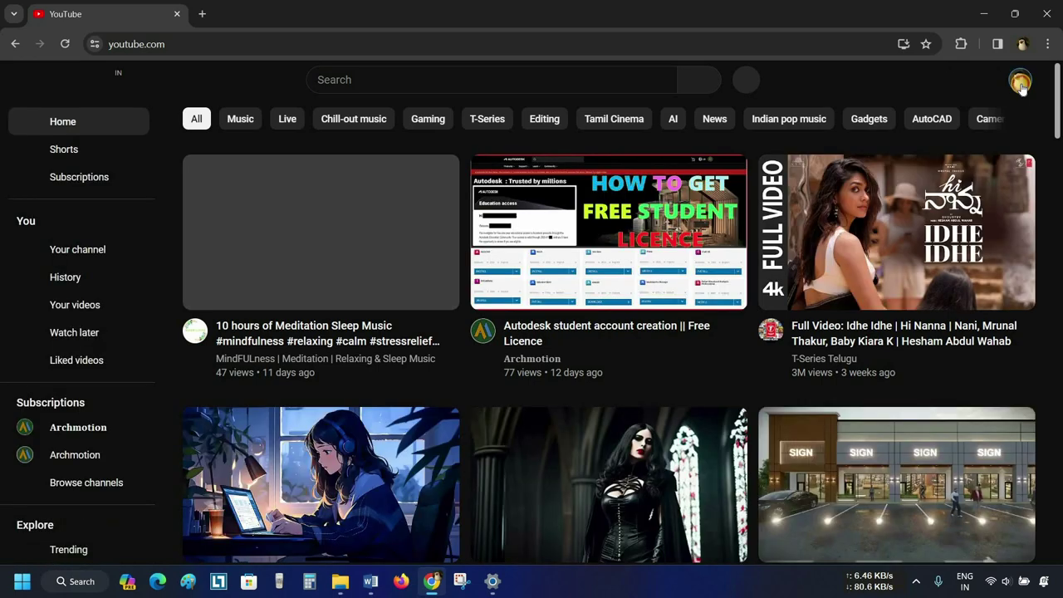
click(1020, 81)
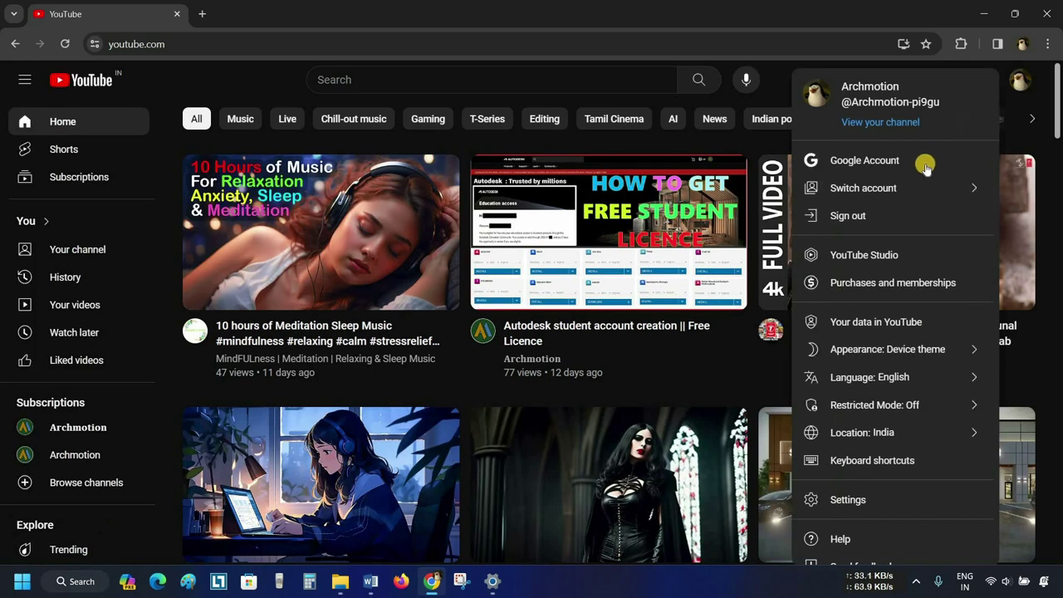
click(860, 254)
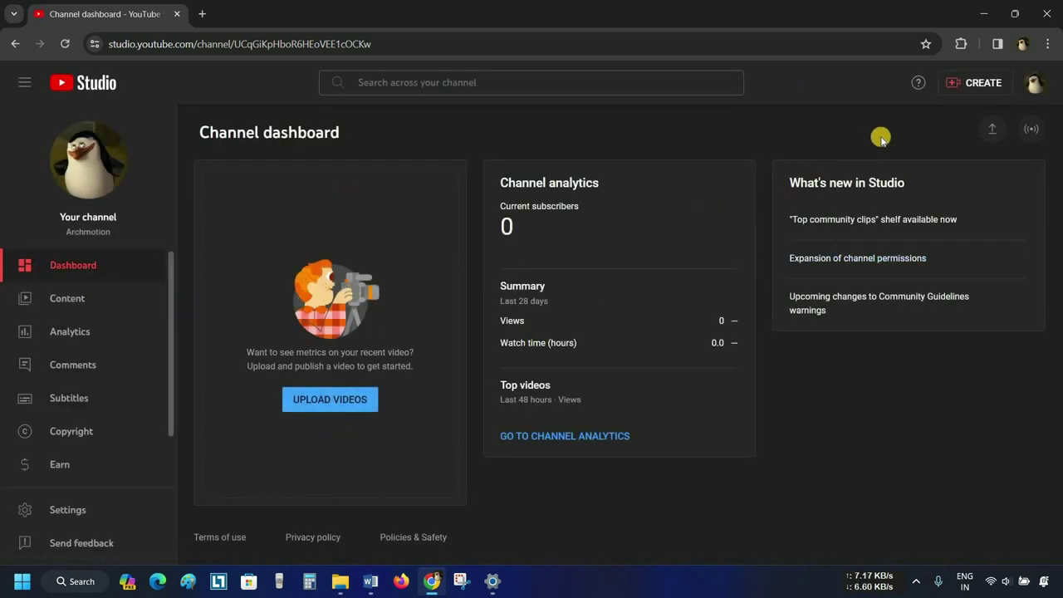
Step: Open the Upload videos dialog via CREATE > Upload videos, reopening it after closing it twice
click(972, 87)
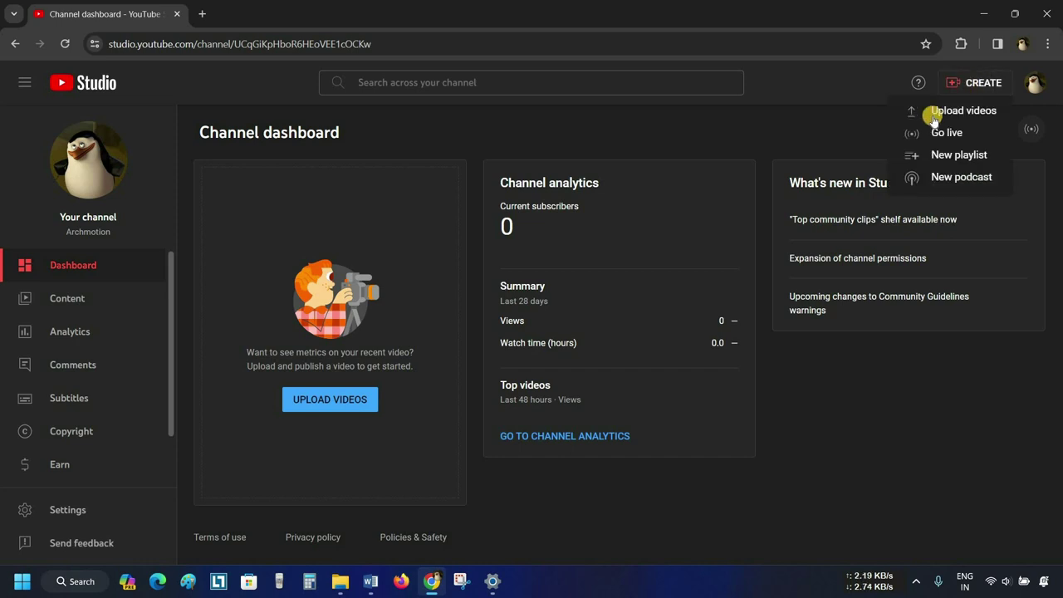
click(940, 110)
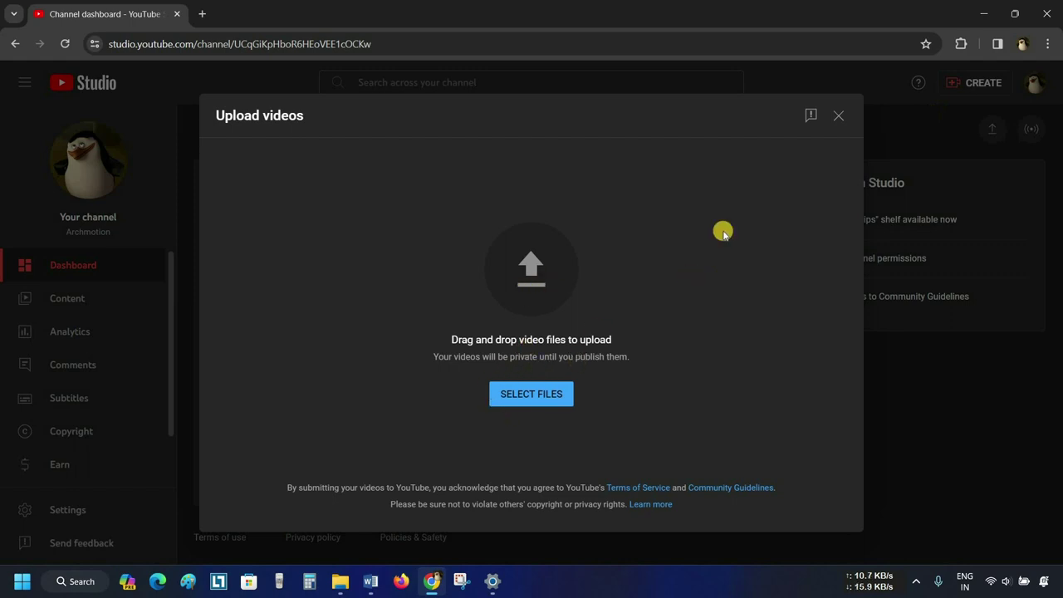
click(835, 115)
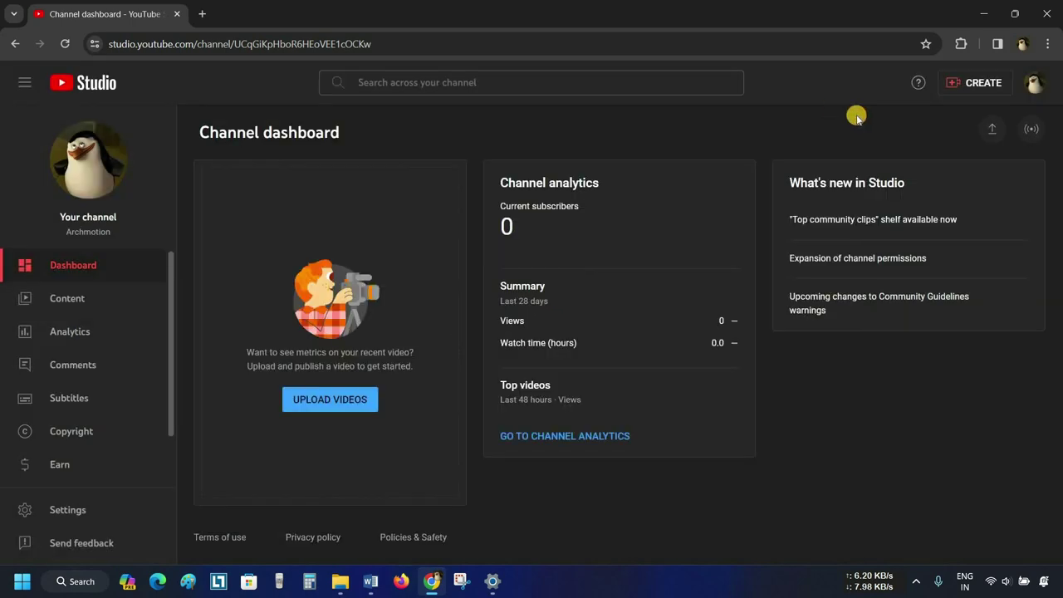
click(989, 133)
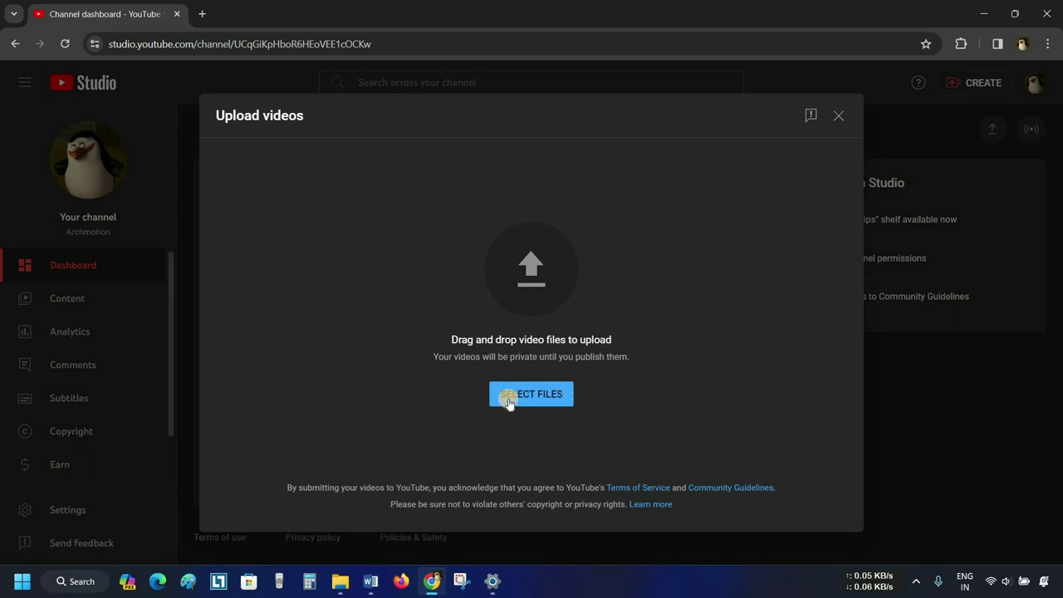
click(837, 115)
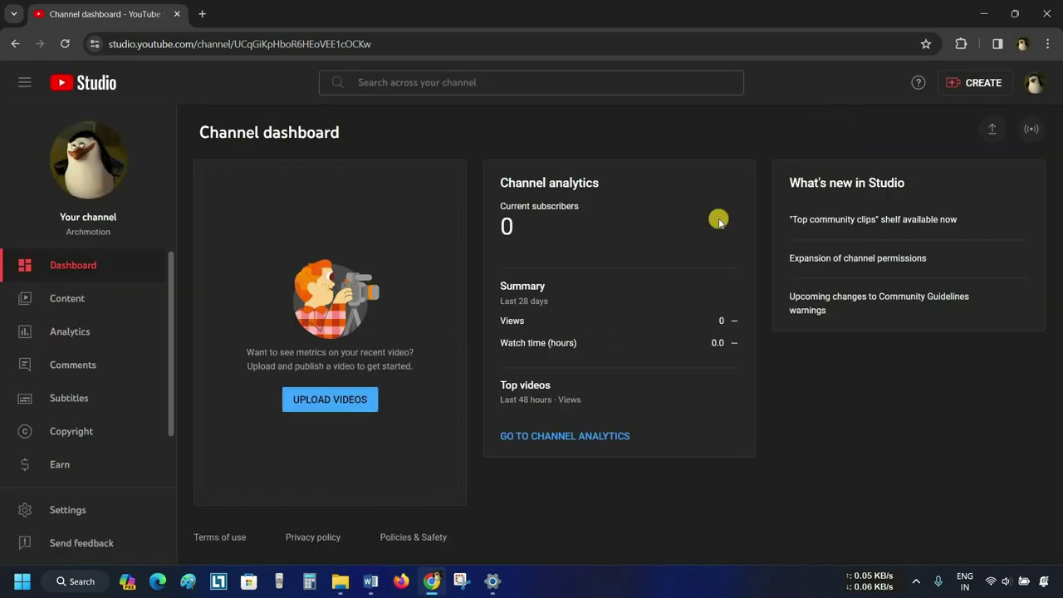
click(323, 400)
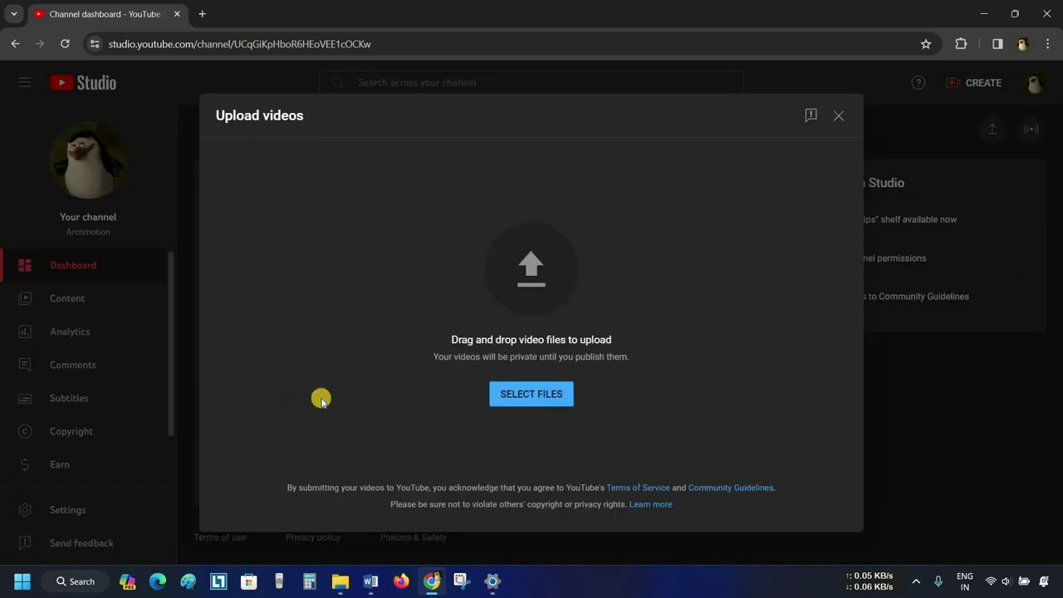
Step: Select and upload 'Fillet commend not working final' from the How to upload a video folder
click(536, 400)
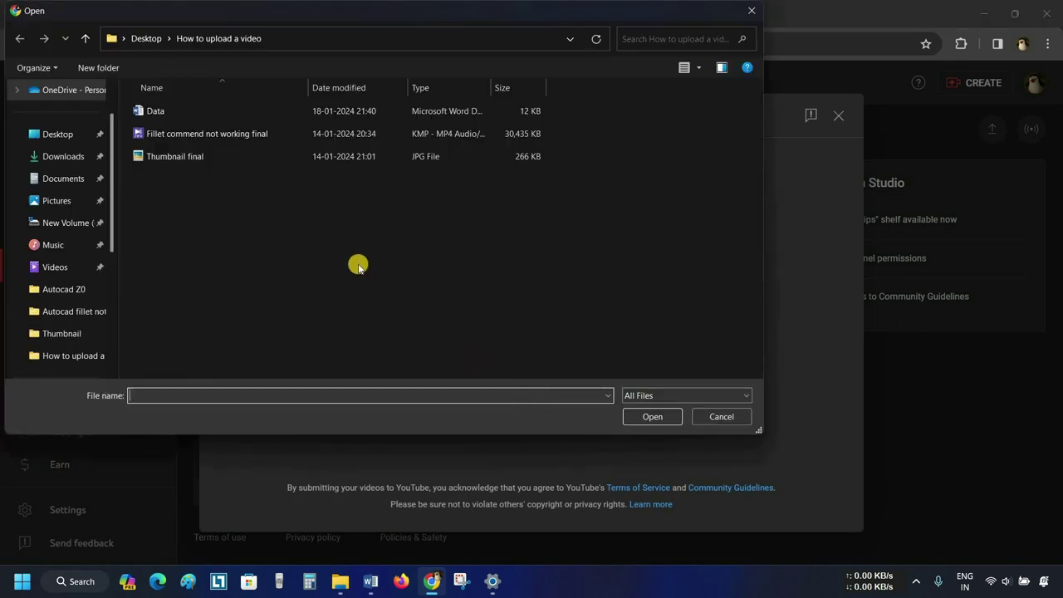
click(280, 136)
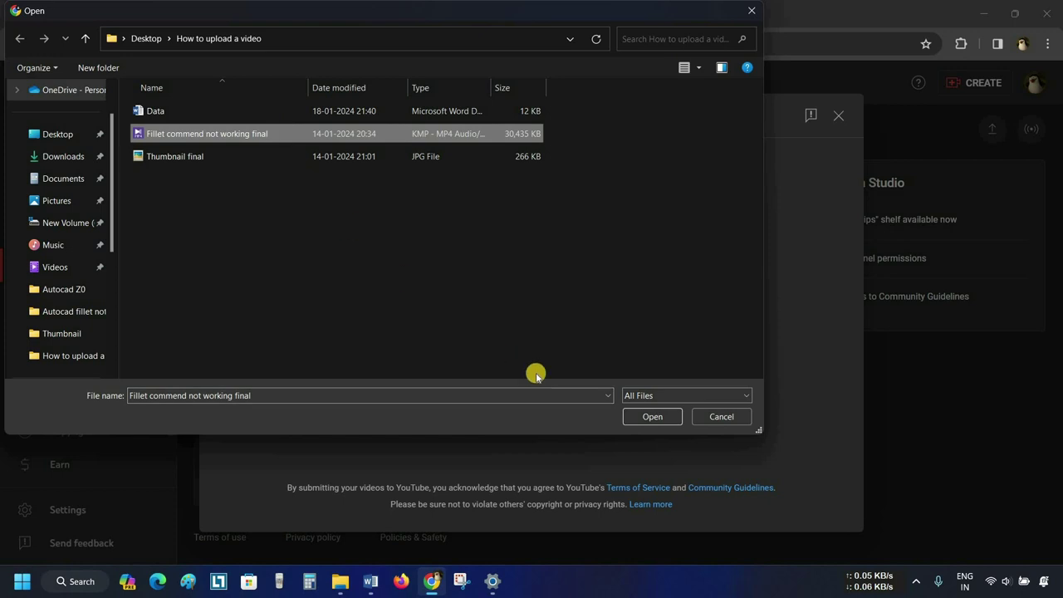
click(640, 419)
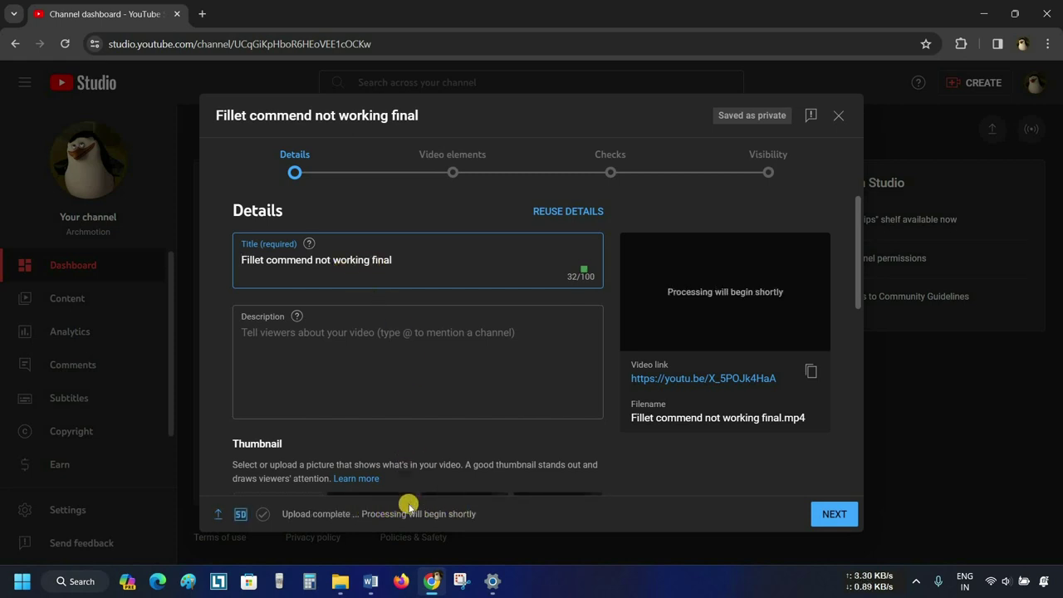
Step: Replace the title with 'Fillet command not working in AutoCAD | Lines are non-coplanar' from the Word notes
click(371, 588)
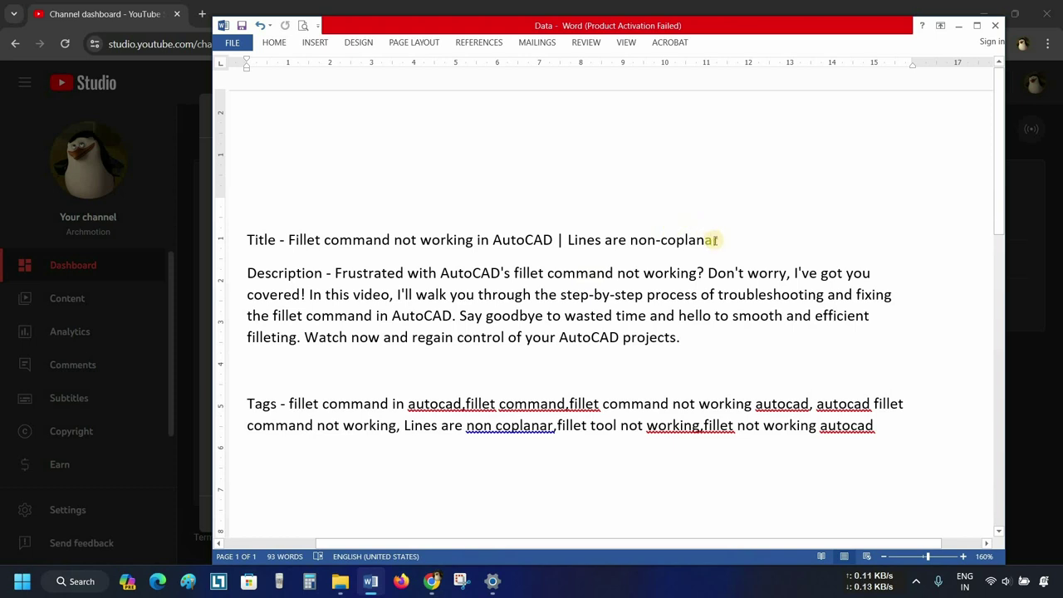
drag(730, 240, 292, 249)
key(ctrl+c)
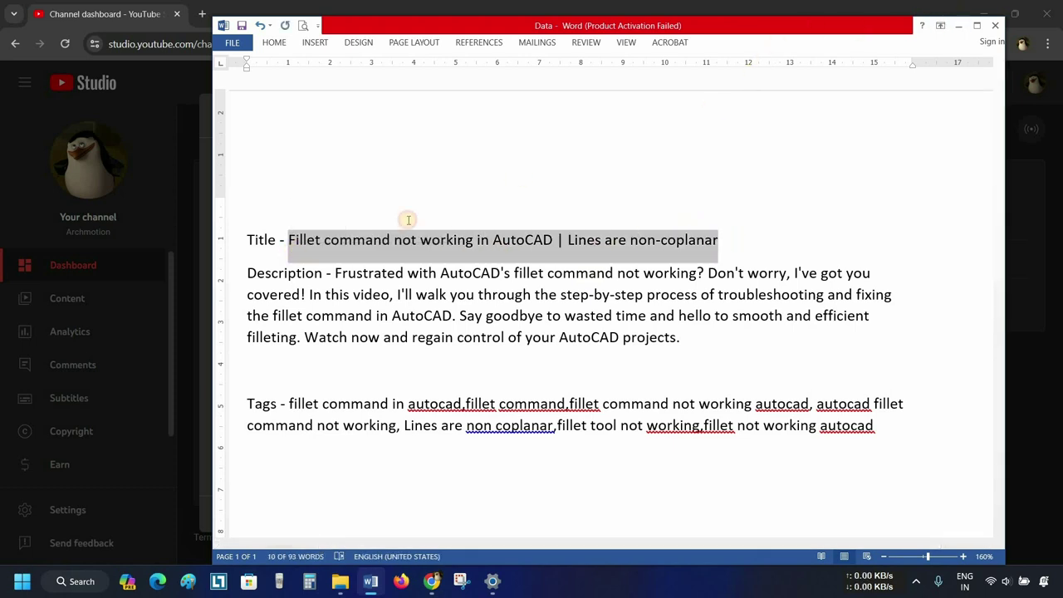
click(963, 24)
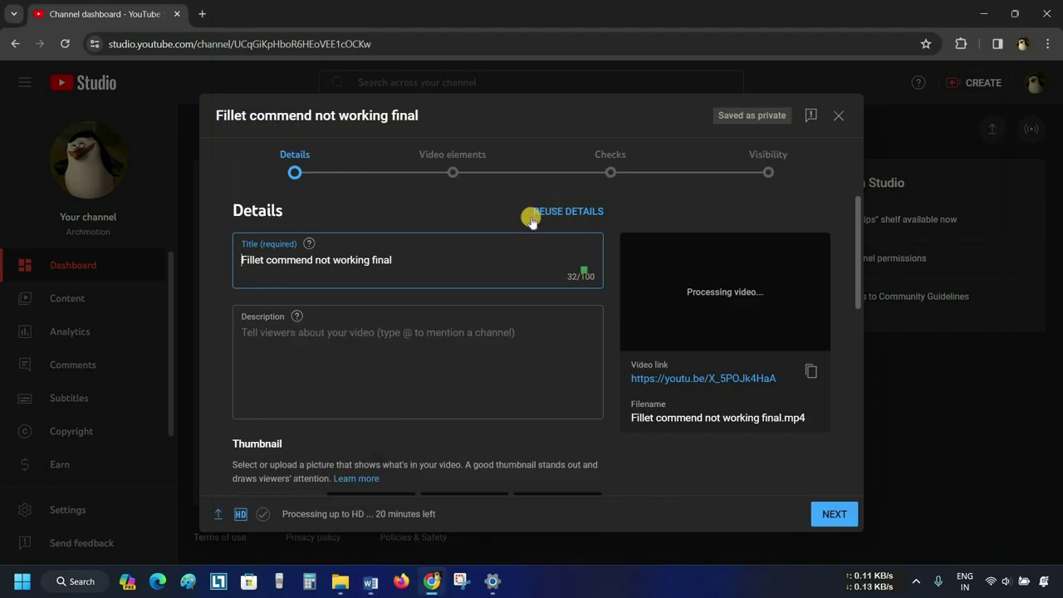
drag(423, 259, 209, 263)
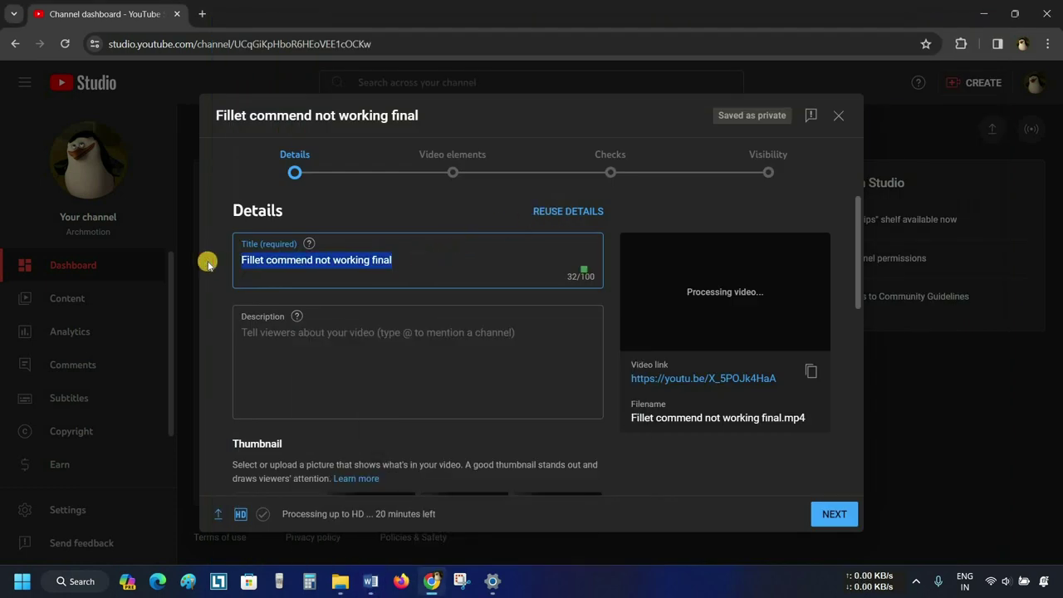
key(ctrl+v)
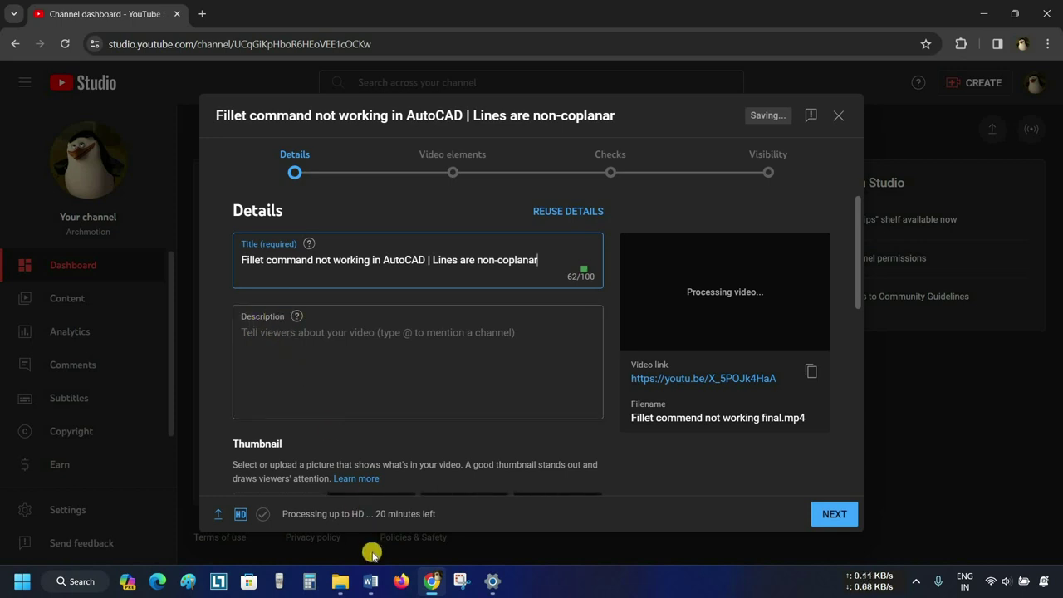
Step: Paste the description paragraph from the Word notes into the Description field
click(370, 581)
click(676, 337)
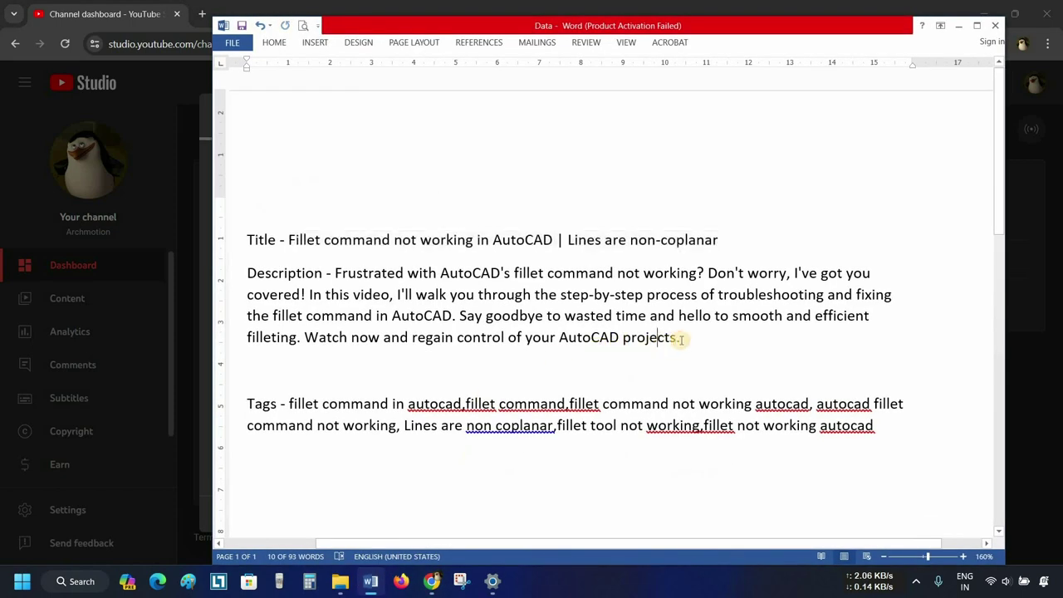
drag(679, 339, 338, 275)
key(ctrl+c)
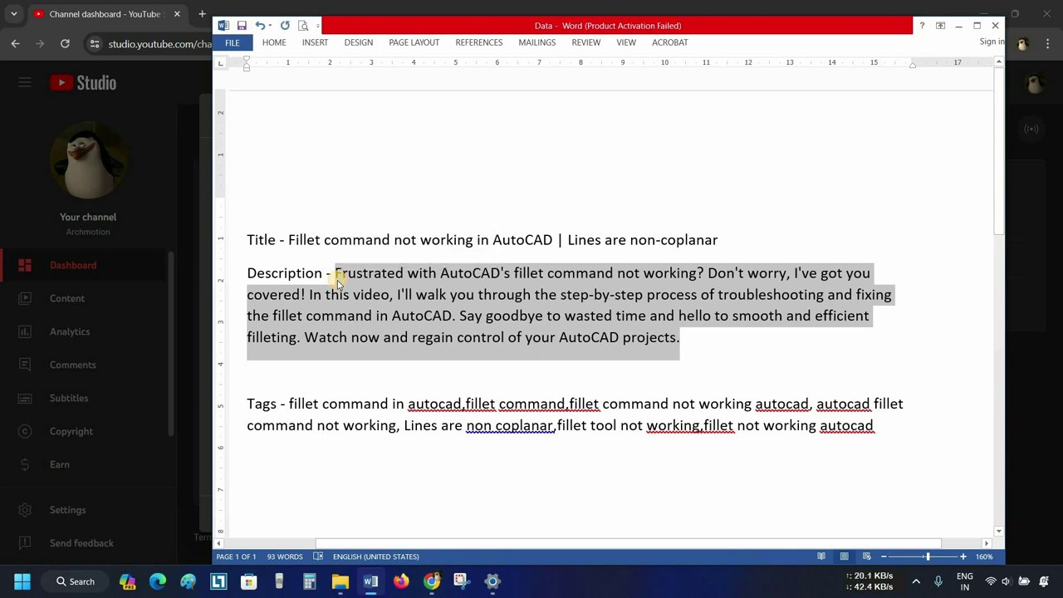
click(955, 27)
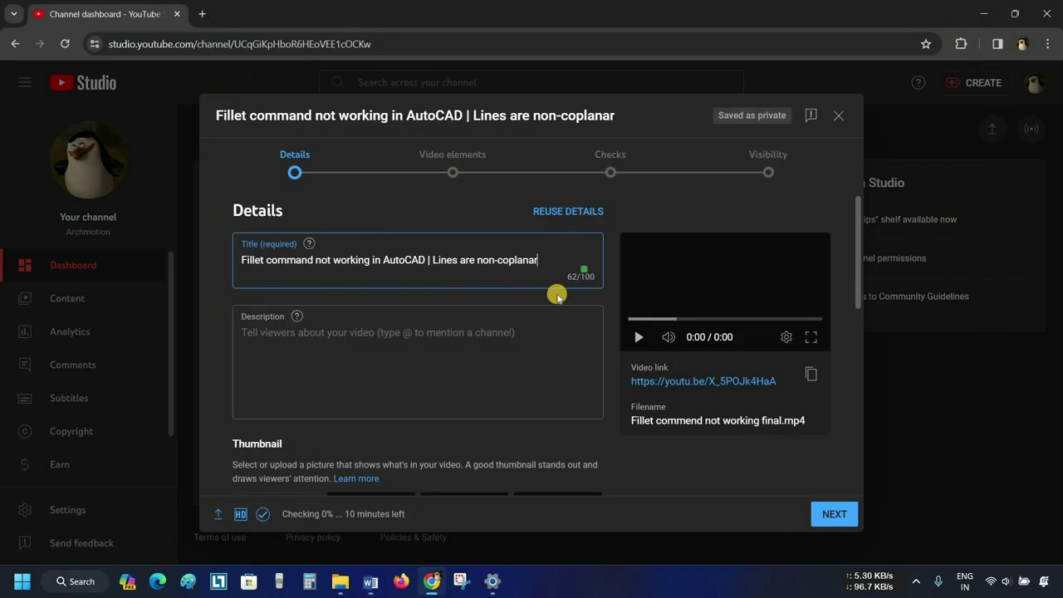
click(369, 340)
key(ctrl+v)
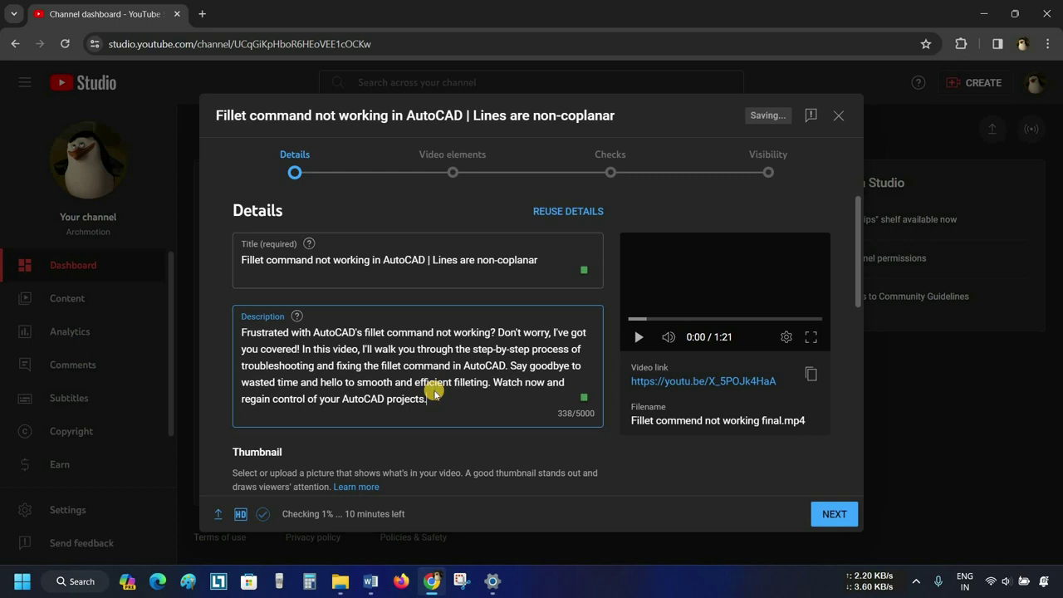
scroll(433, 391, down, 3)
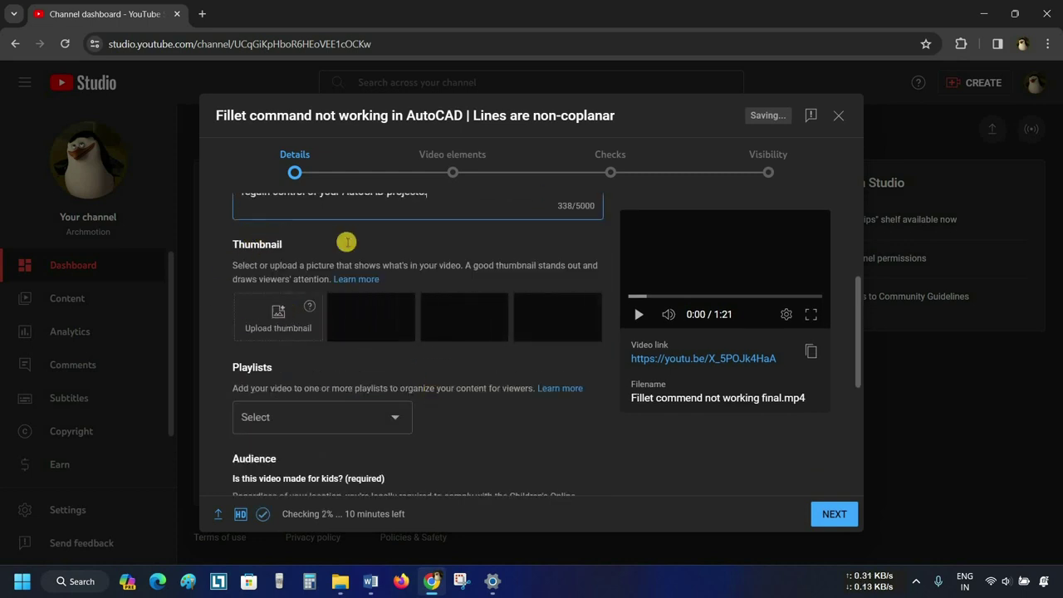
click(281, 324)
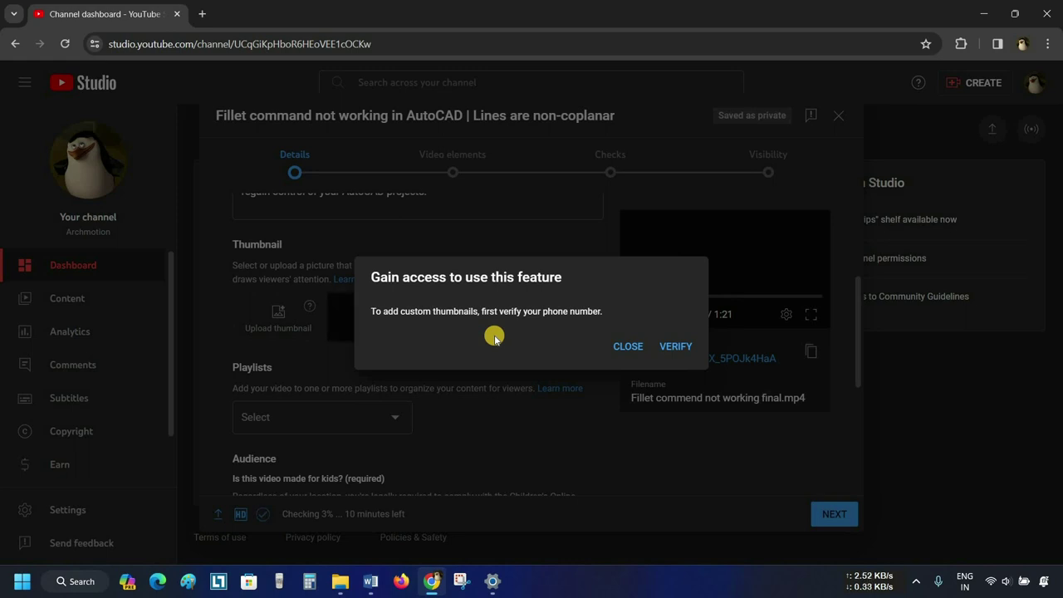
click(627, 349)
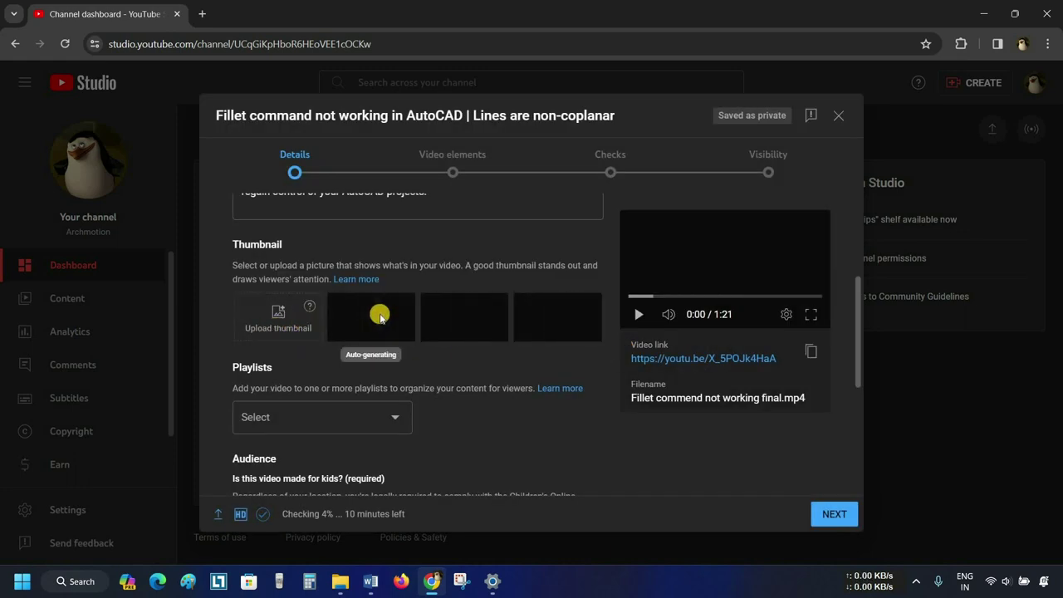
scroll(321, 359, down, 1)
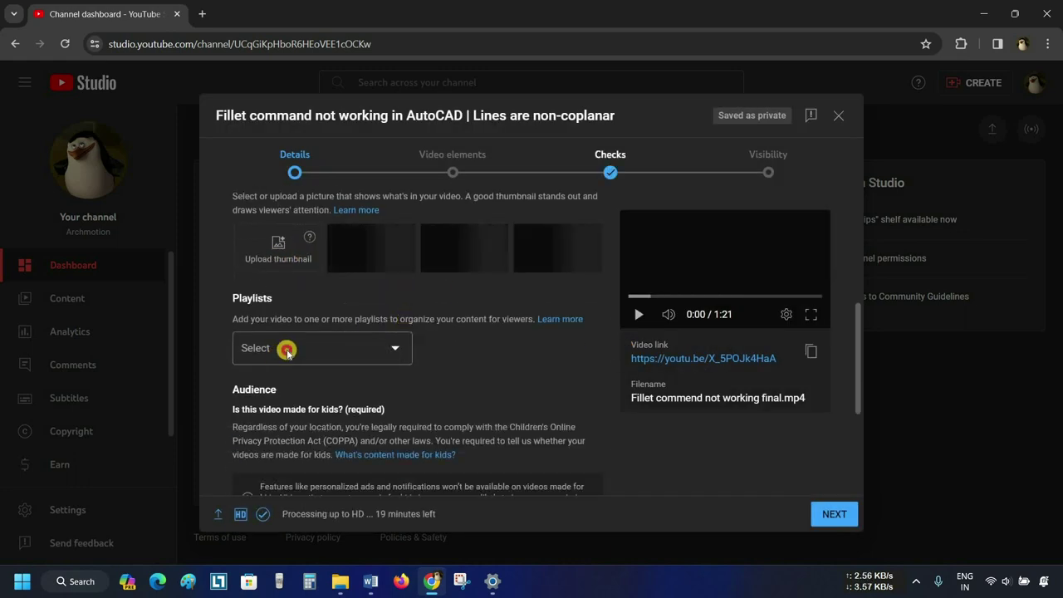
Step: Create a new playlist titled 'Autocad' and add this video to it
click(286, 347)
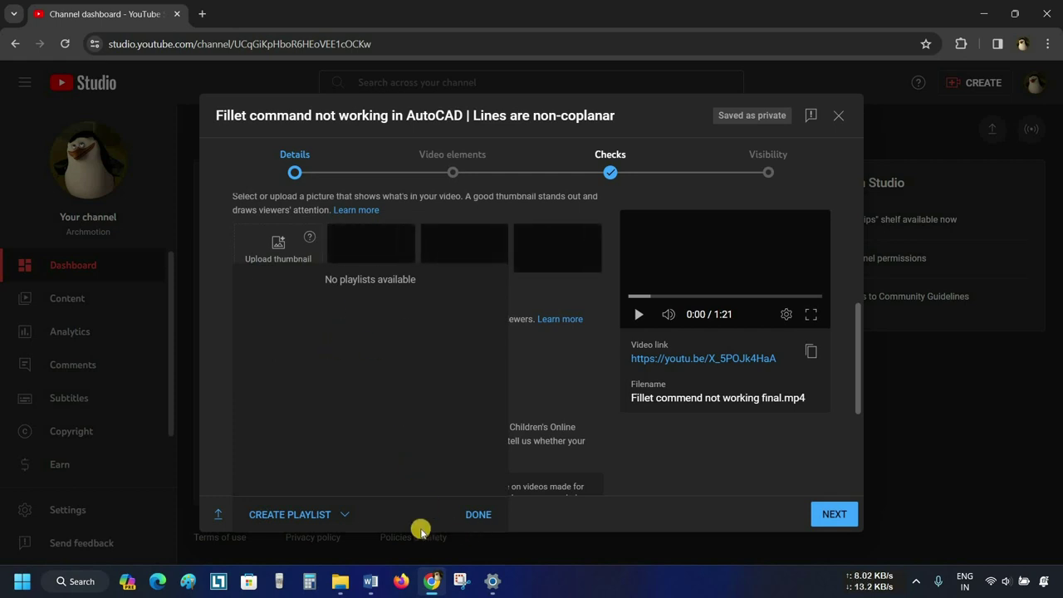
click(304, 514)
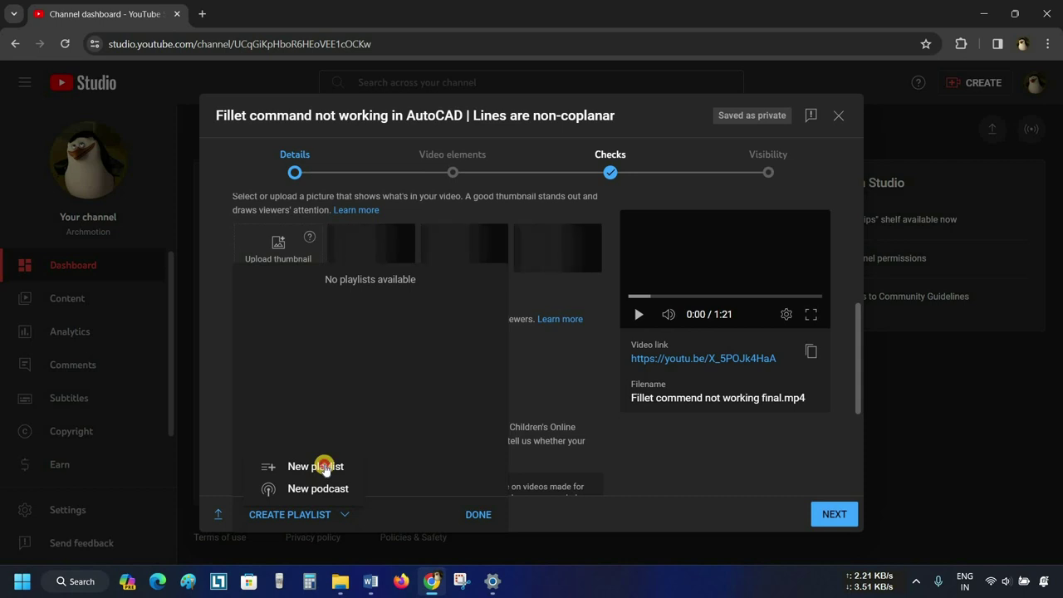
click(324, 468)
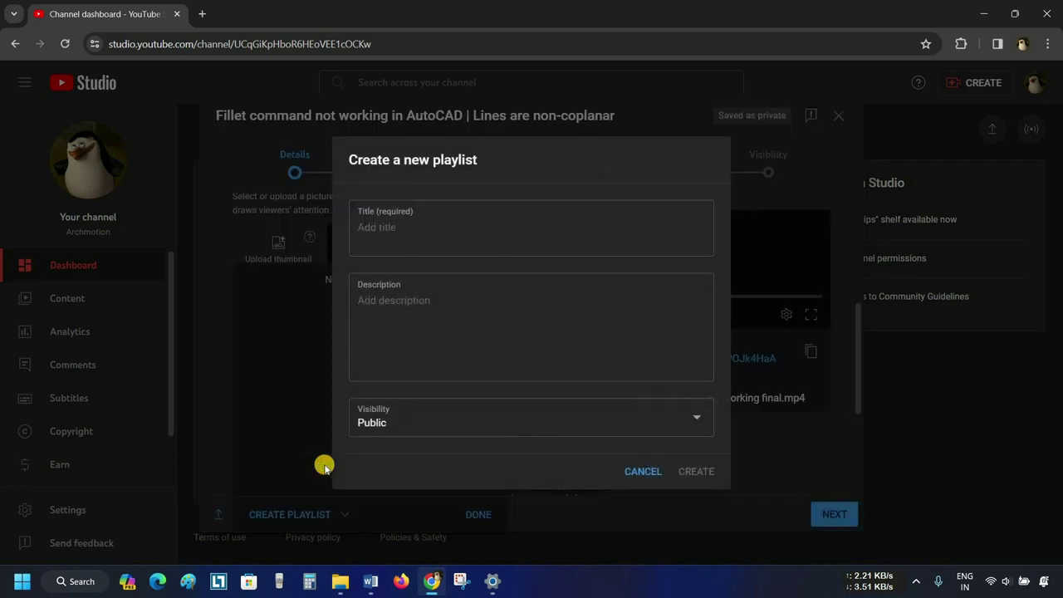
click(400, 230)
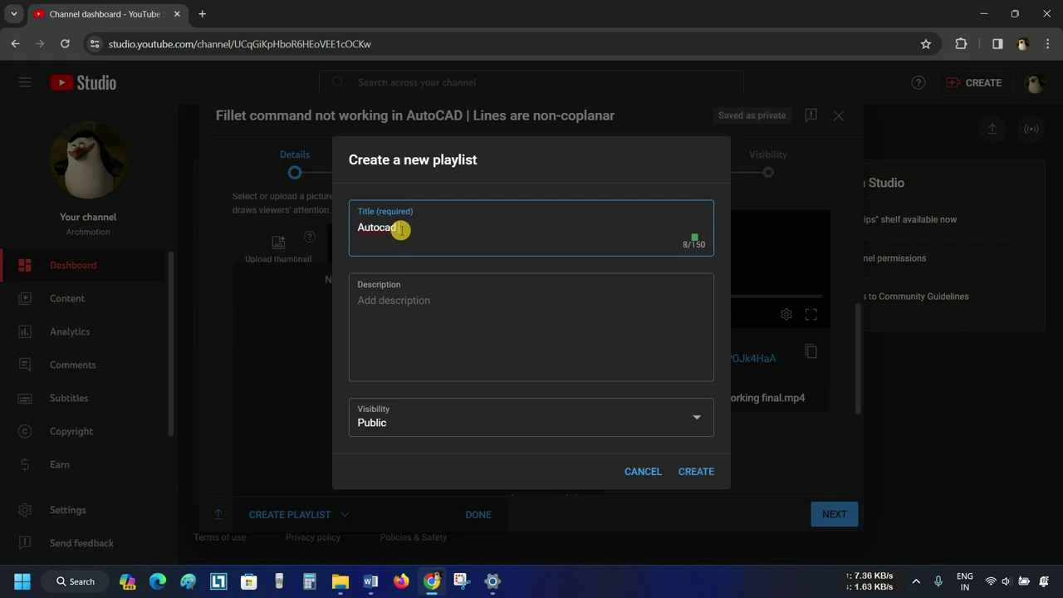
text(Autocad)
click(696, 471)
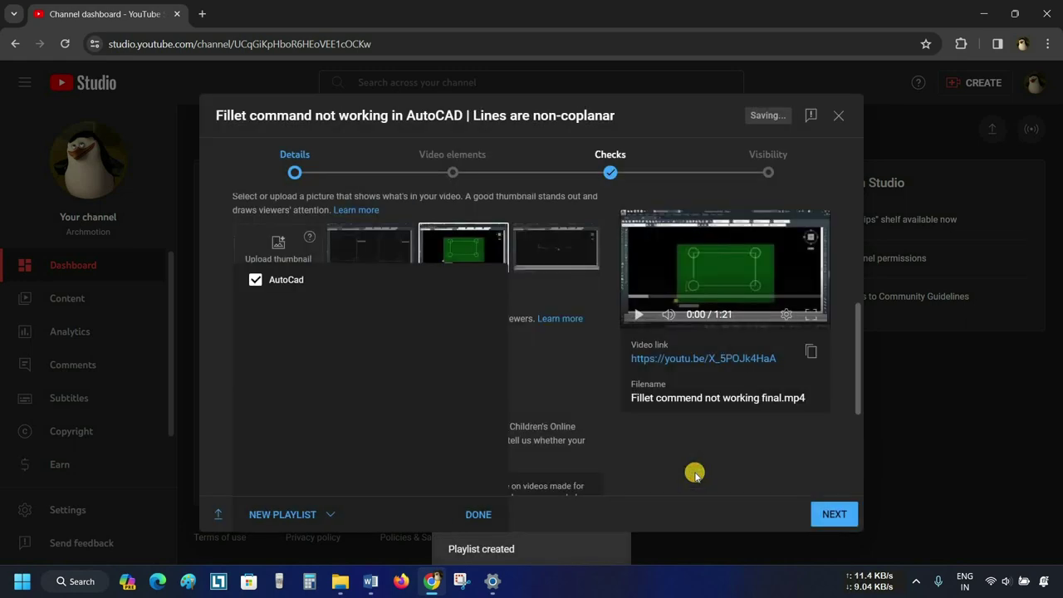
Step: Apply the AutoCad playlist, use the first thumbnail, and mark the video not made for kids
click(478, 514)
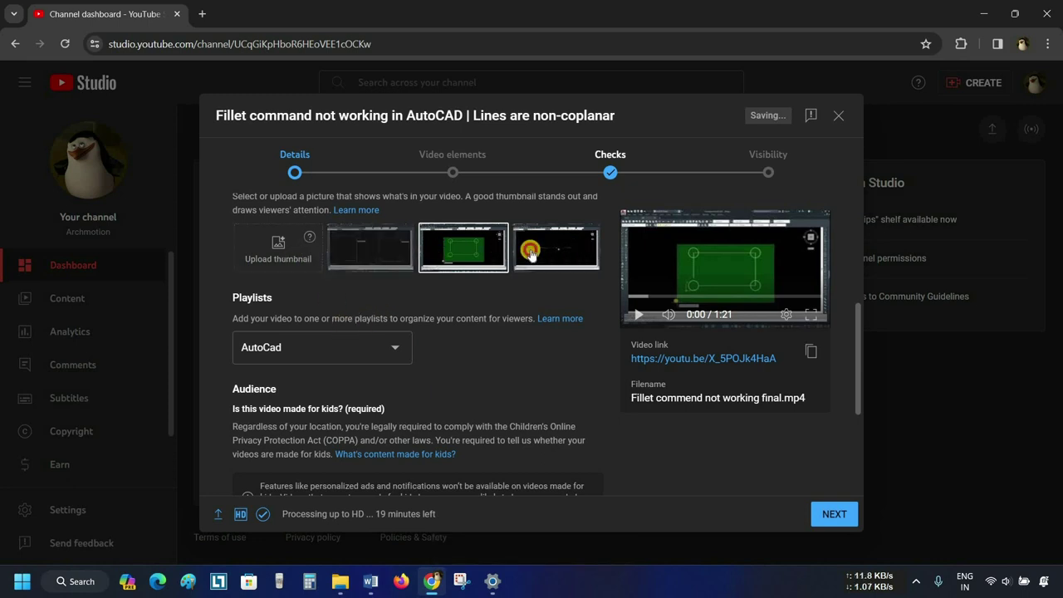
click(381, 255)
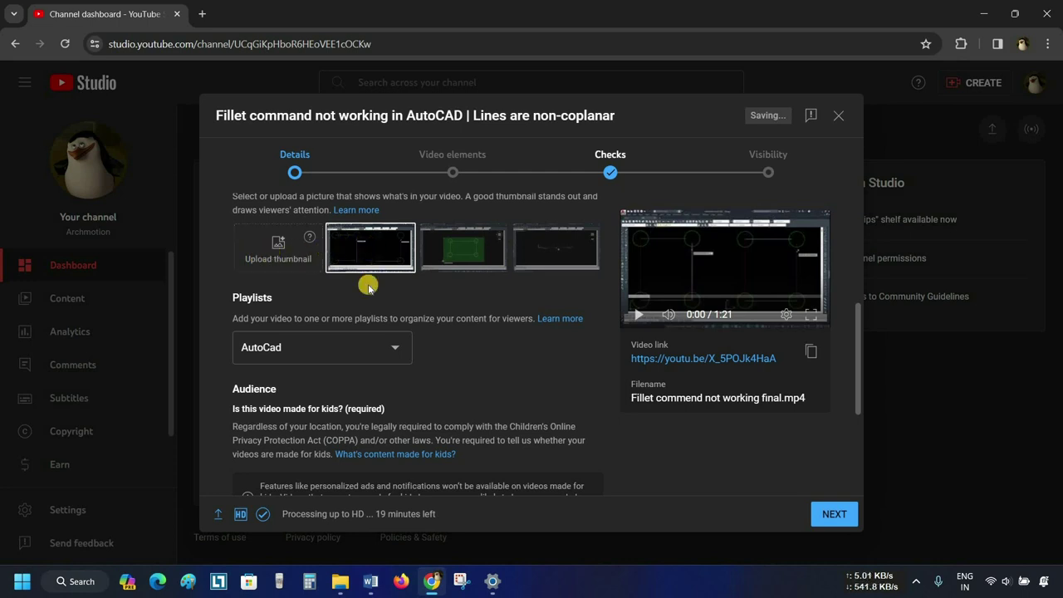
scroll(368, 286, down, 4)
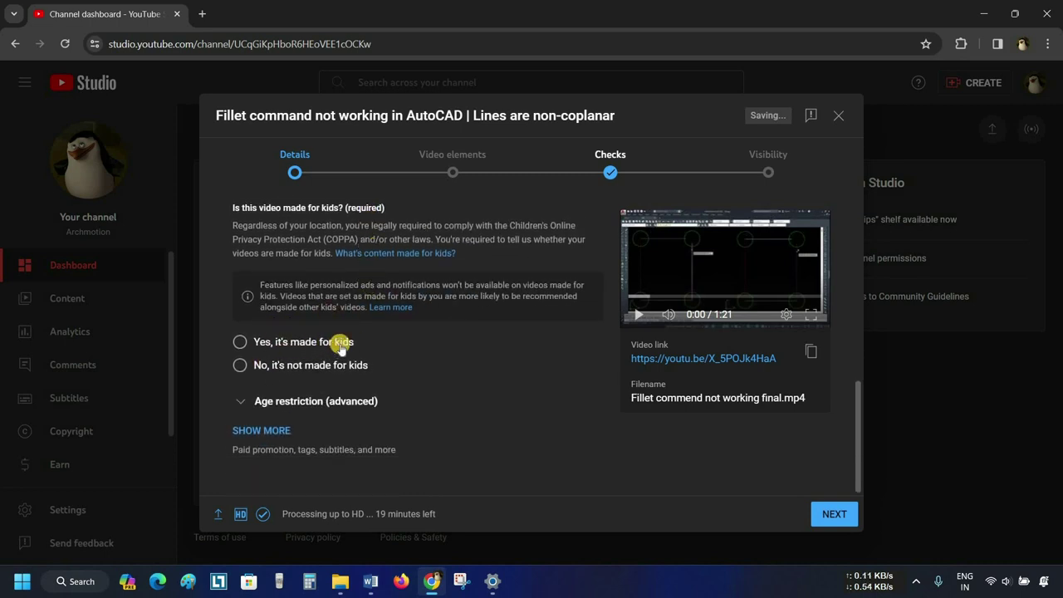
click(238, 366)
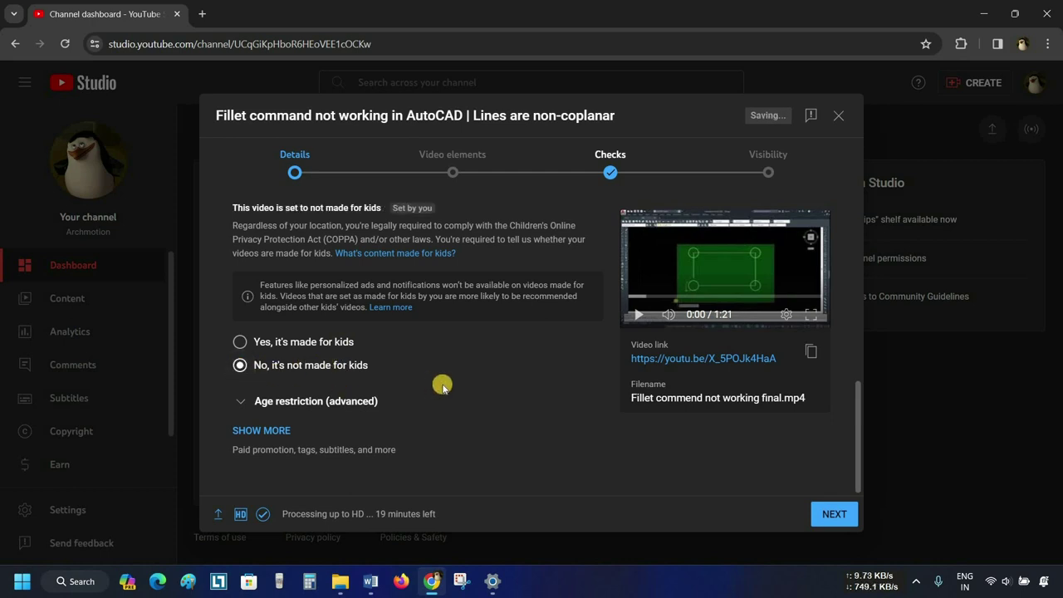
Step: Show more details and copy the tag list from the Word notes for the Tags field
click(261, 430)
scroll(276, 430, down, 3)
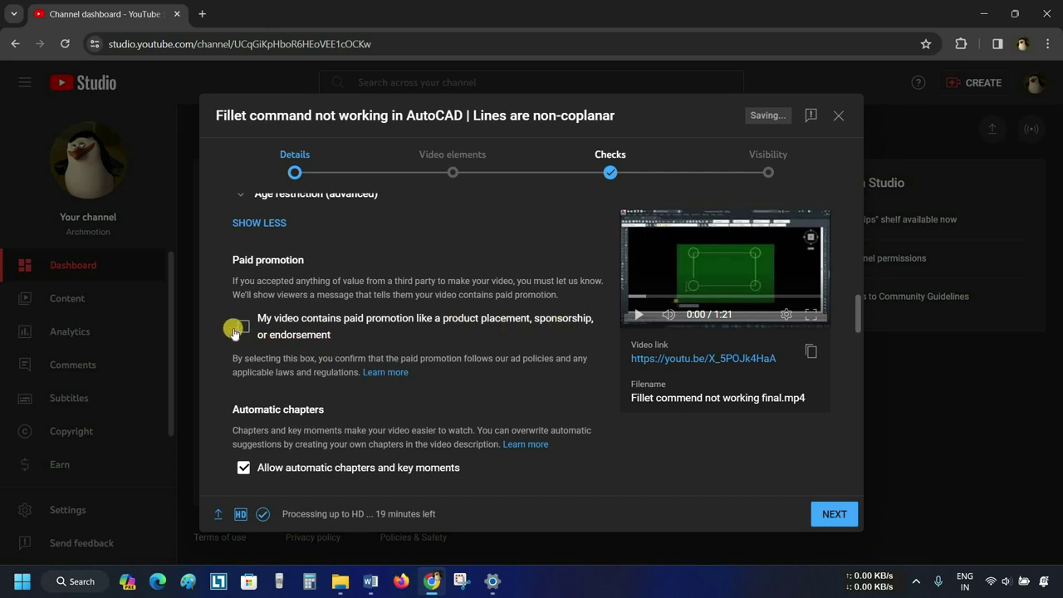
scroll(242, 332, down, 2)
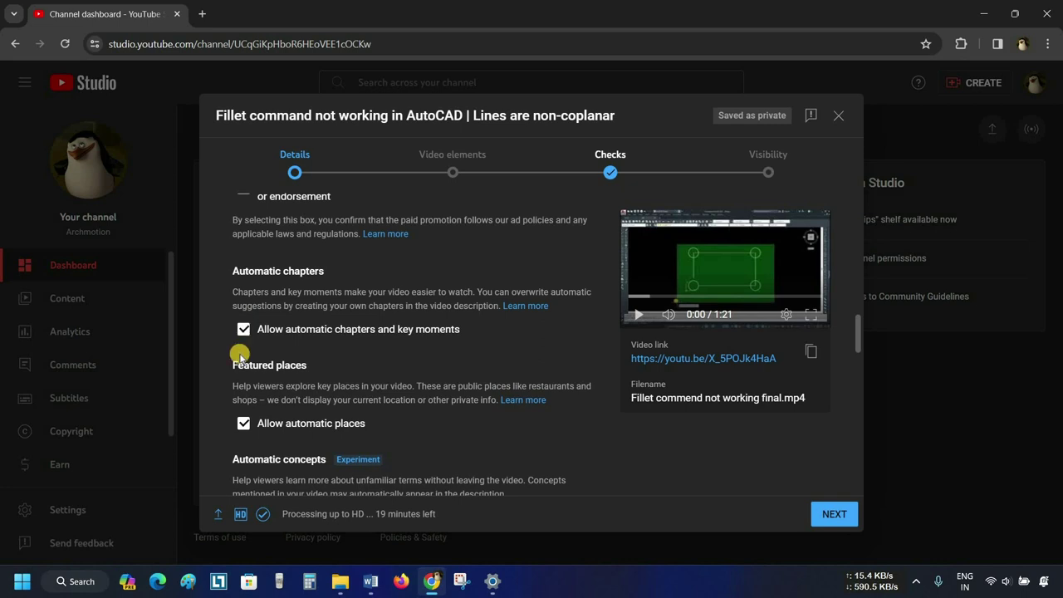
scroll(250, 314, down, 1)
scroll(250, 314, down, 1)
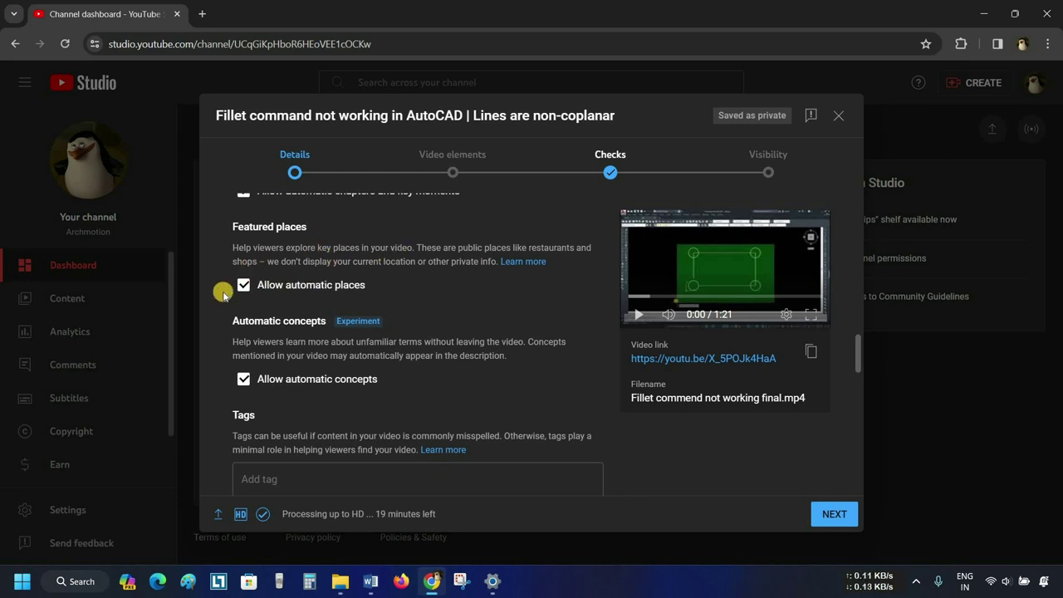
scroll(225, 295, down, 1)
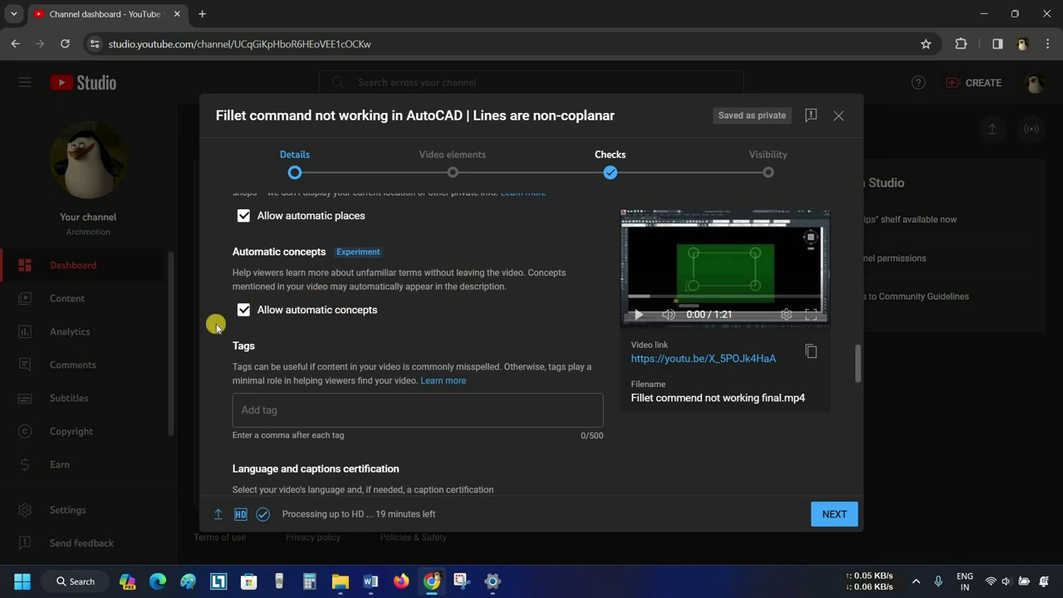
scroll(252, 319, down, 1)
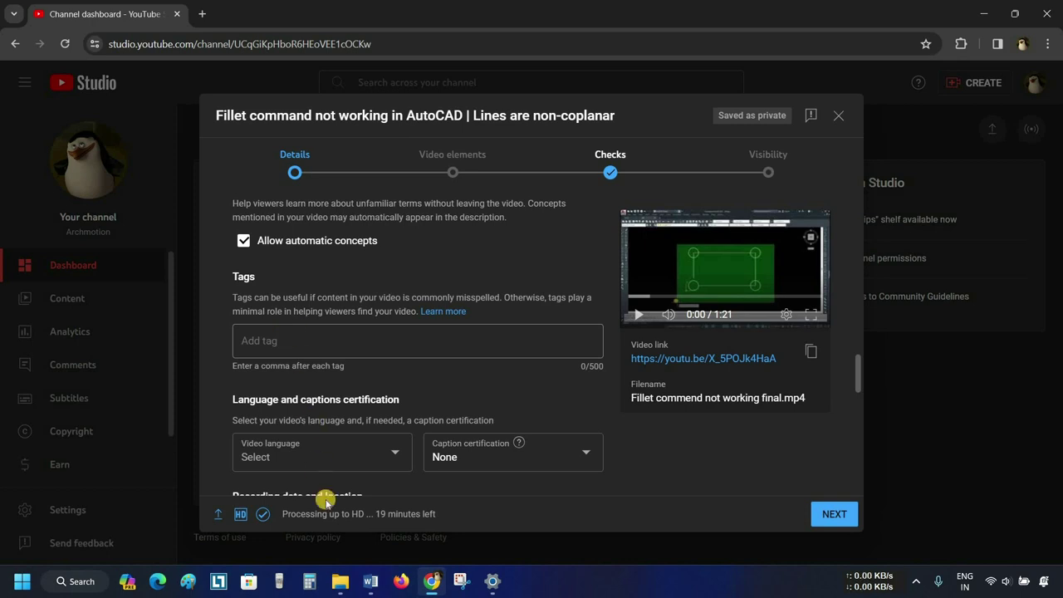
click(370, 580)
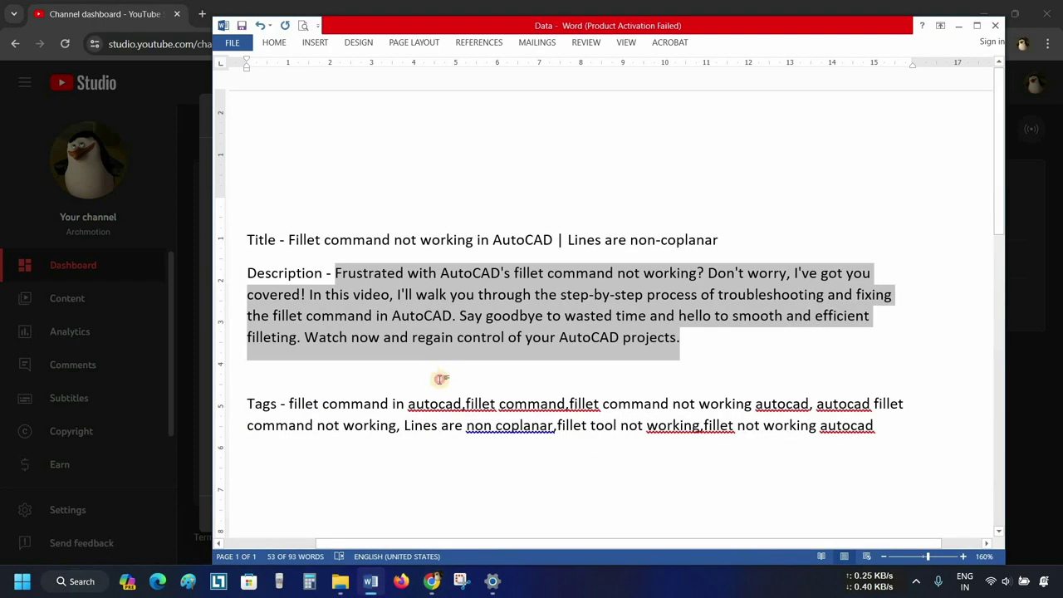
click(439, 374)
drag(714, 426, 301, 409)
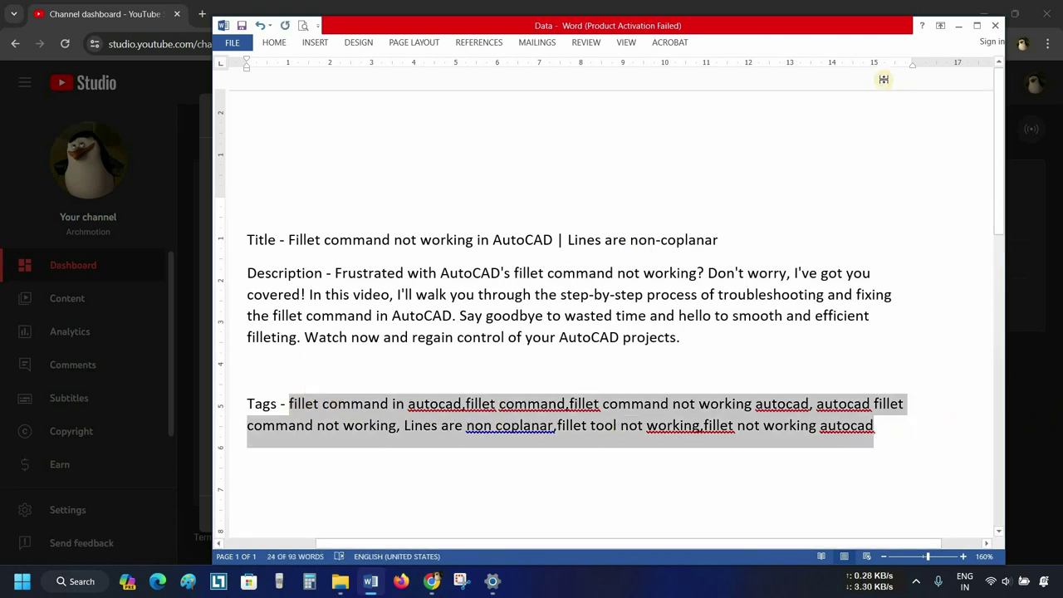
key(alt+Tab)
click(272, 341)
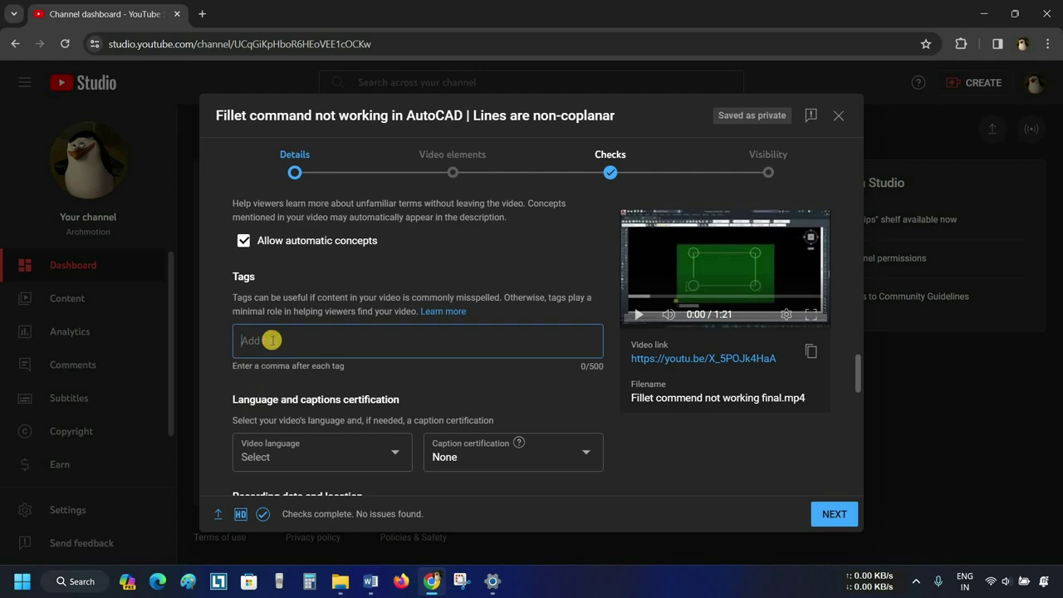
Step: Paste the seven comma-separated fillet tags, such as 'fillet command in autocad', into Tags
text(fillet command in autocad, fillet command, fillet command not working autocad, autocad fillet command not working, Lines are non coplanar, fillet tool not working, fillet not working autocad)
scroll(515, 380, down, 1)
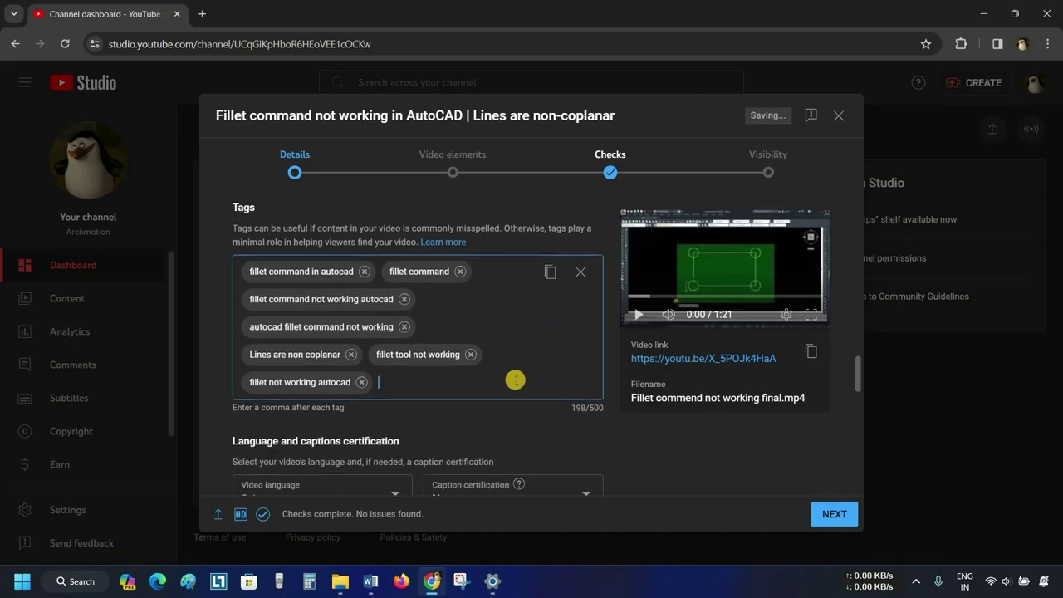
scroll(523, 376, down, 1)
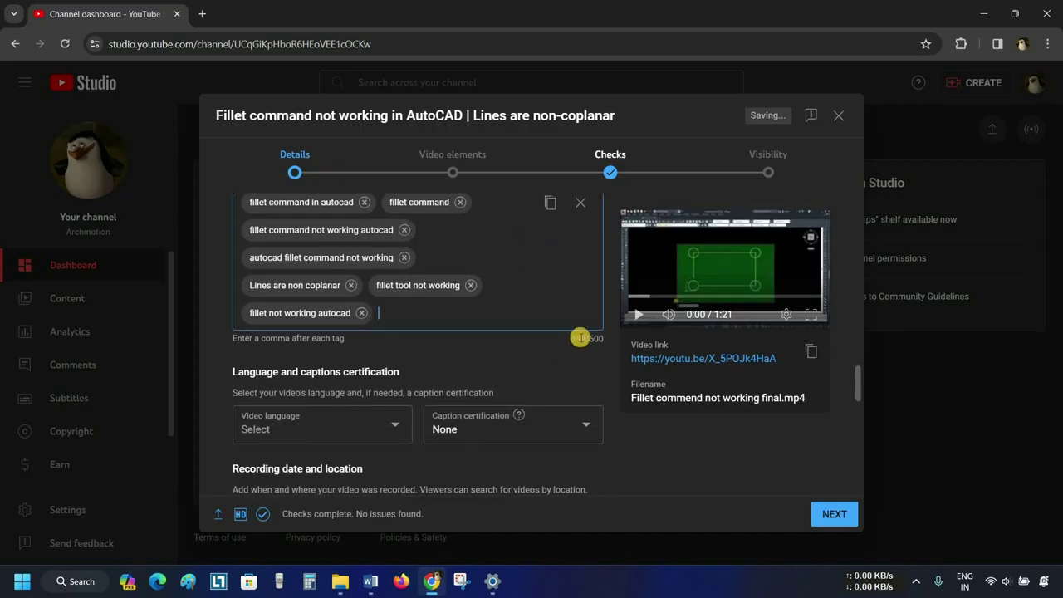
scroll(442, 363, down, 1)
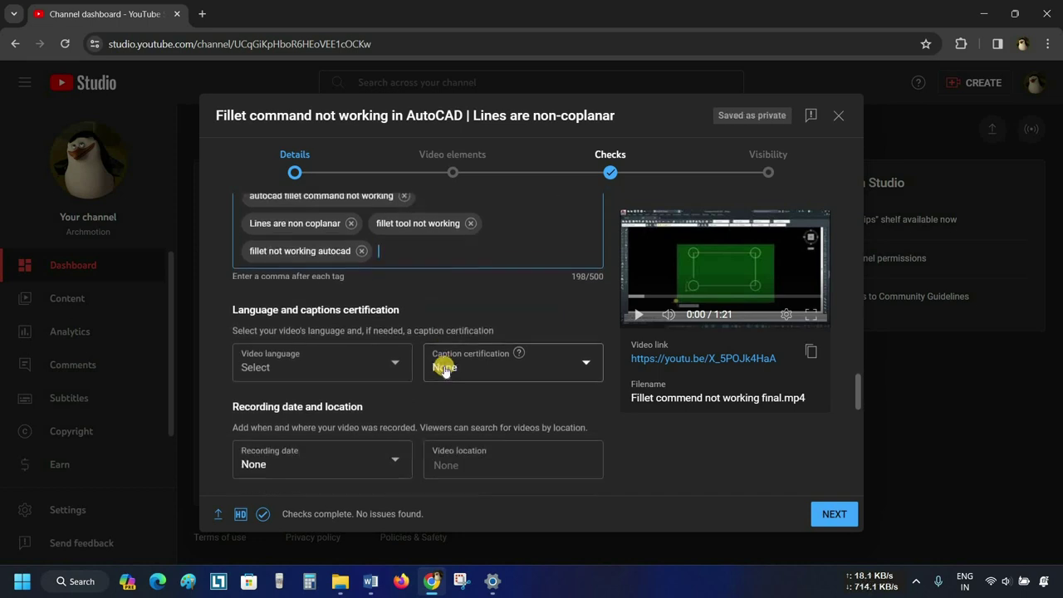
scroll(236, 286, down, 1)
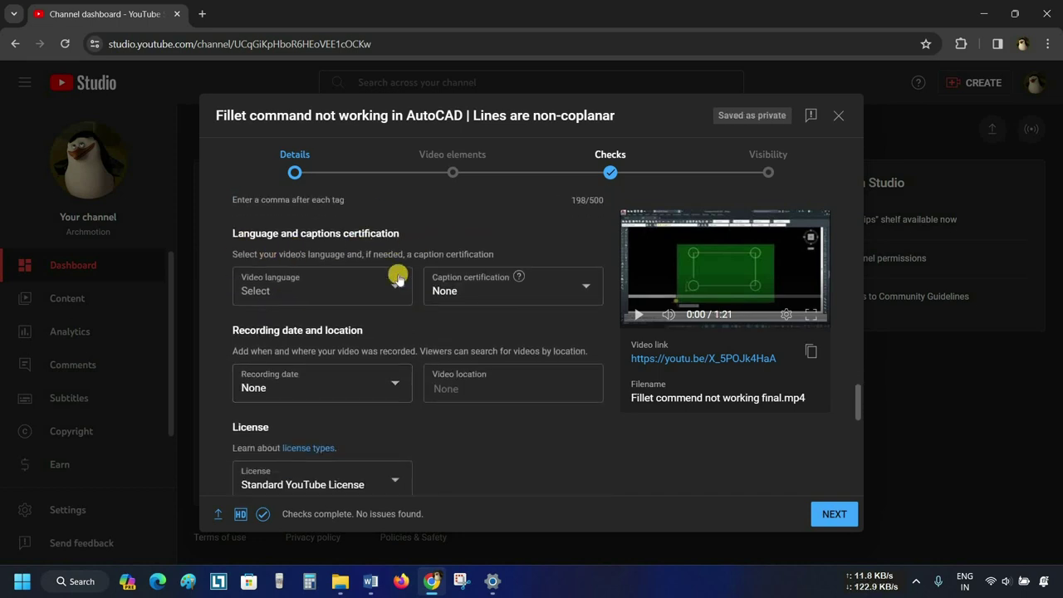
Step: Choose a video language and set the recording date to Jan 18, 2024 in the calendar
click(358, 291)
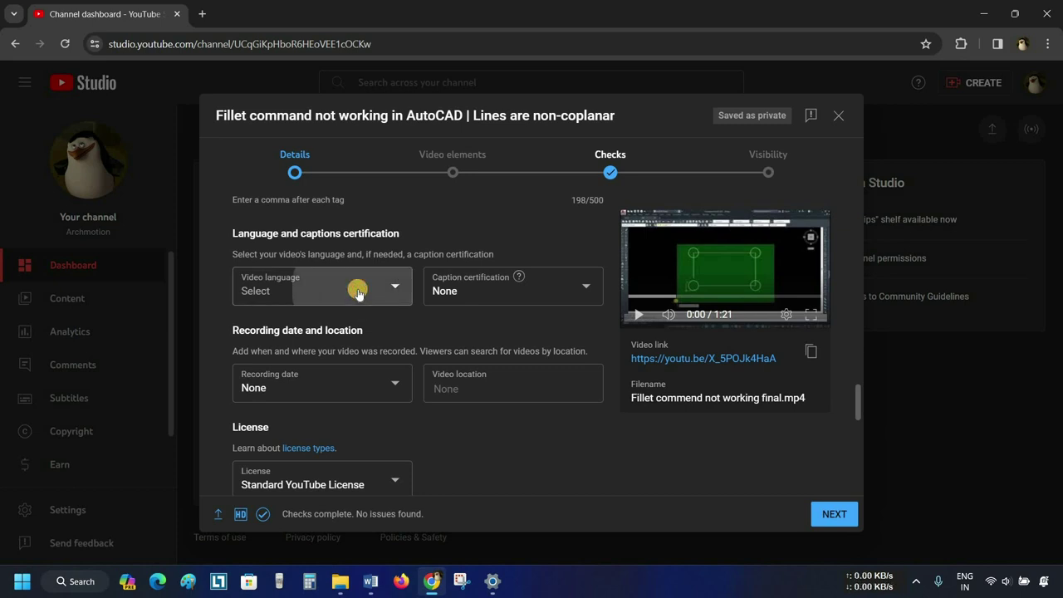
scroll(318, 470, down, 14)
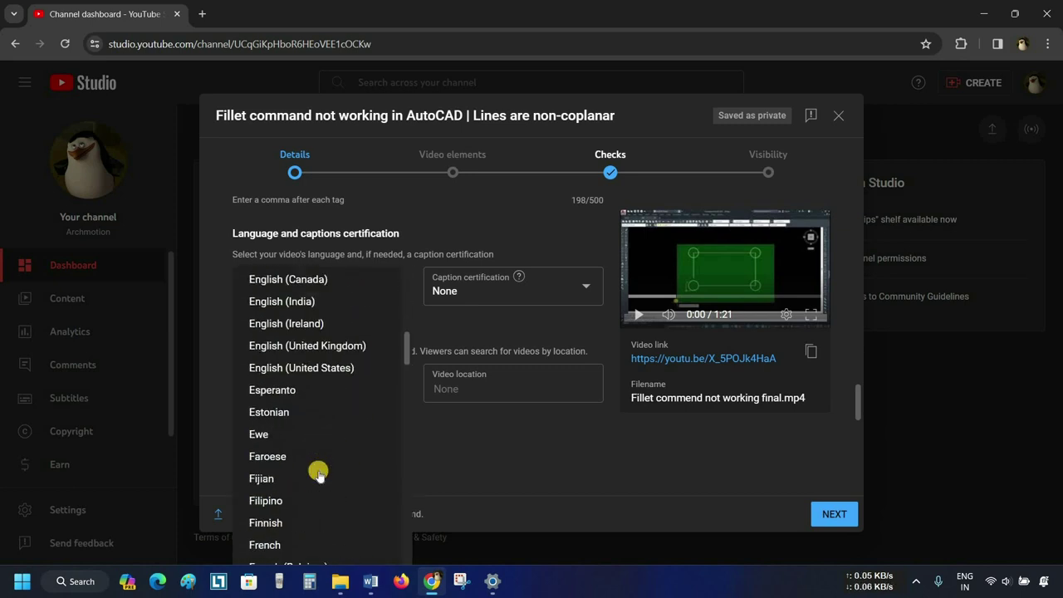
click(294, 301)
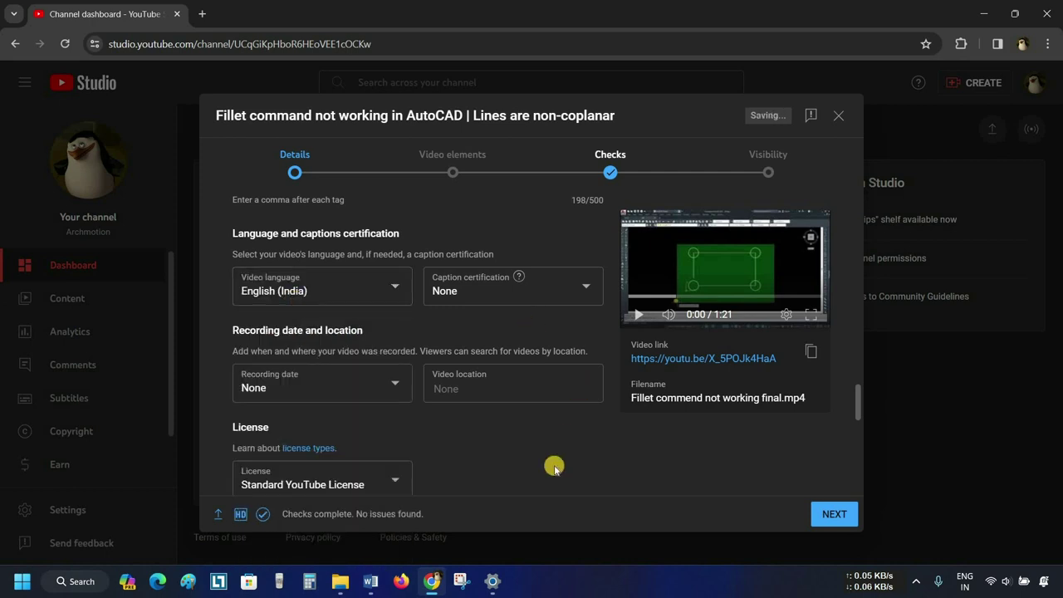
scroll(554, 468, down, 1)
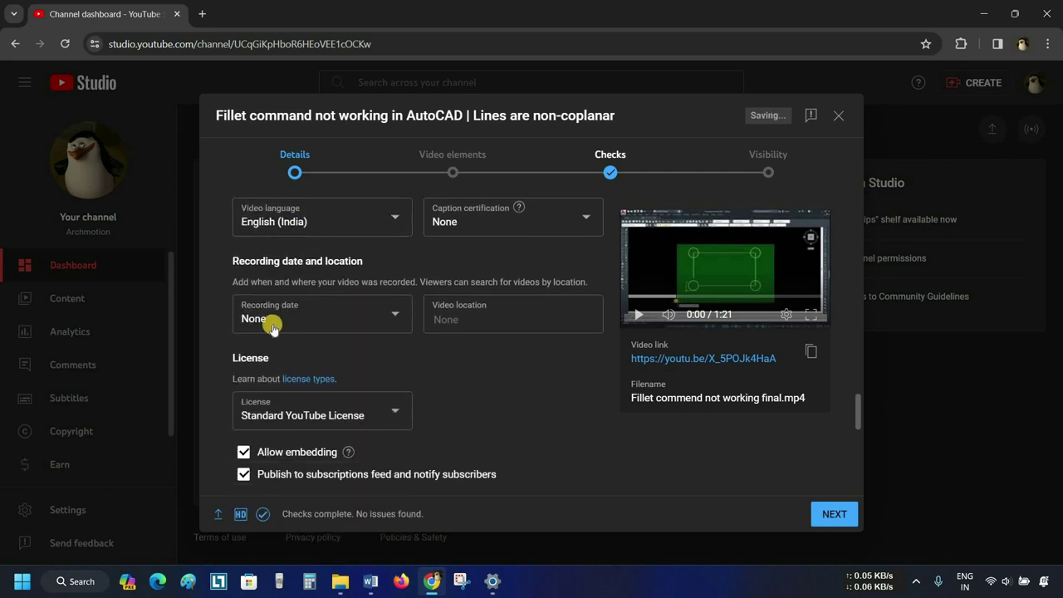
click(330, 319)
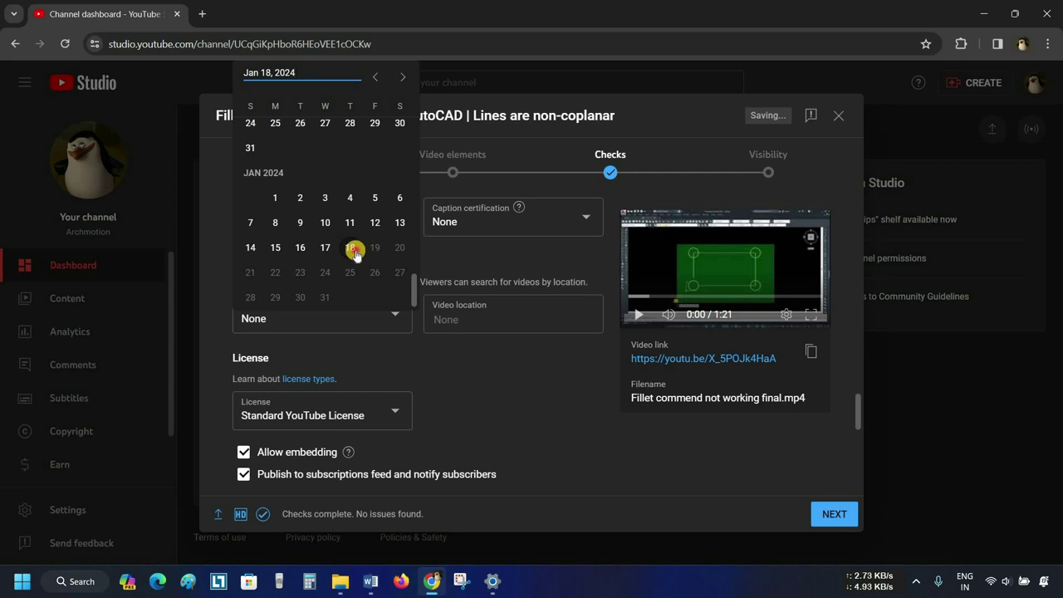
click(354, 251)
click(472, 314)
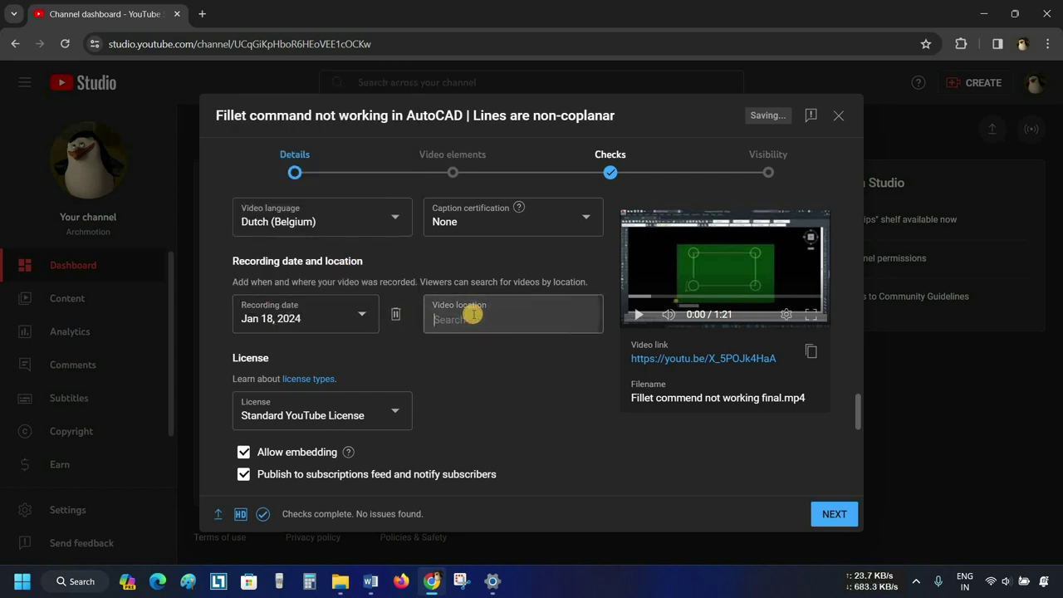
scroll(474, 373, down, 2)
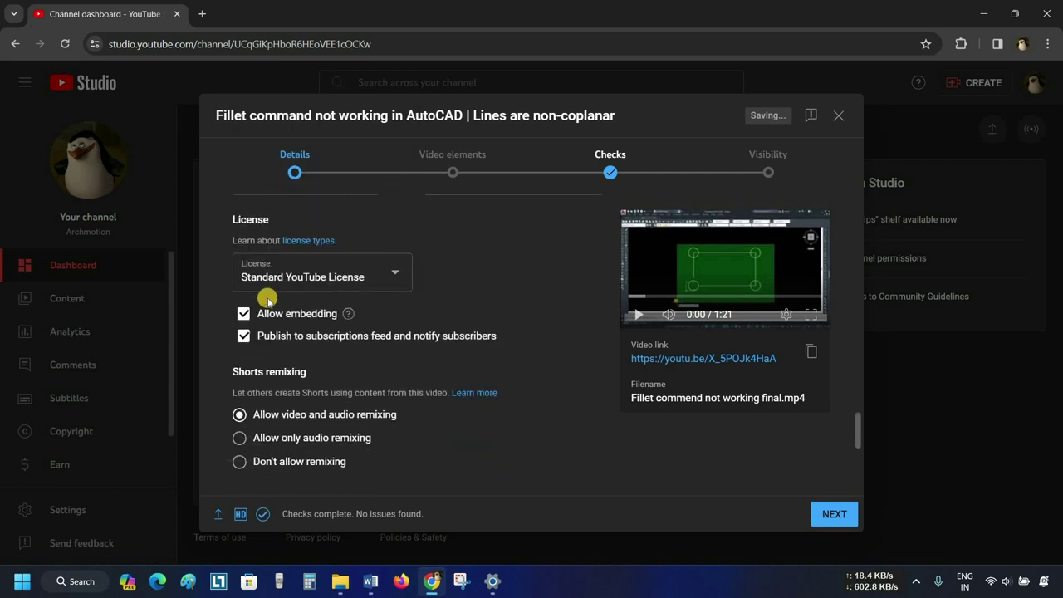
Step: Pick Standard YouTube License in the License dropdown, then scroll further down the form
click(270, 275)
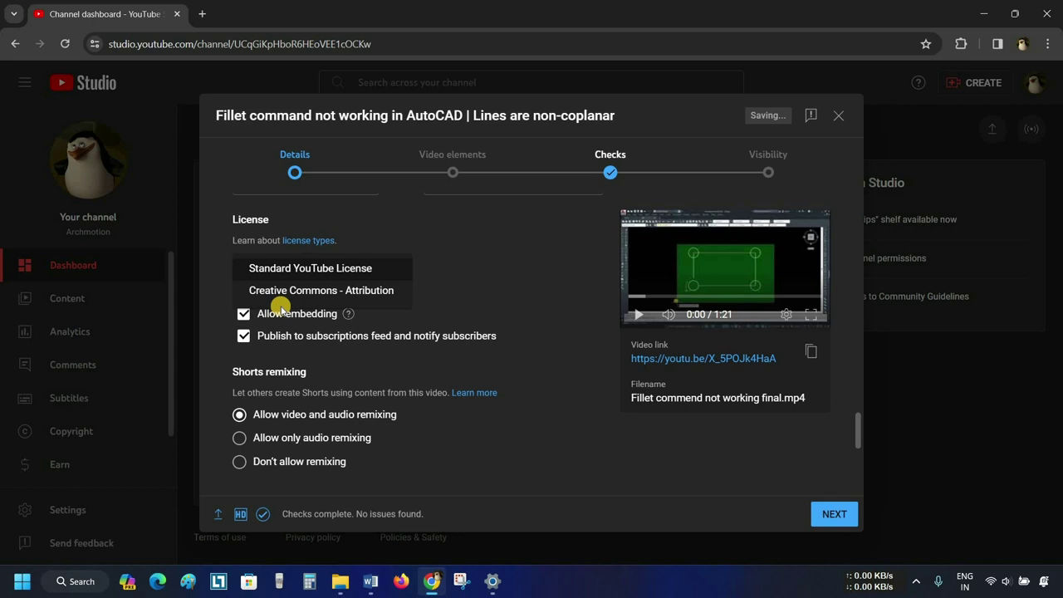
click(302, 269)
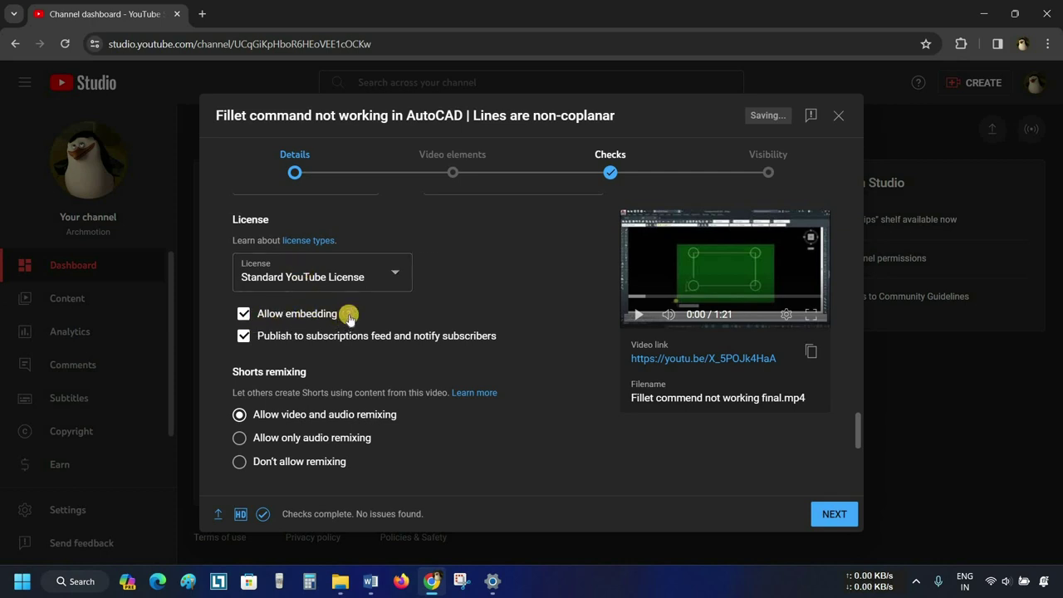
mouse_move(349, 315)
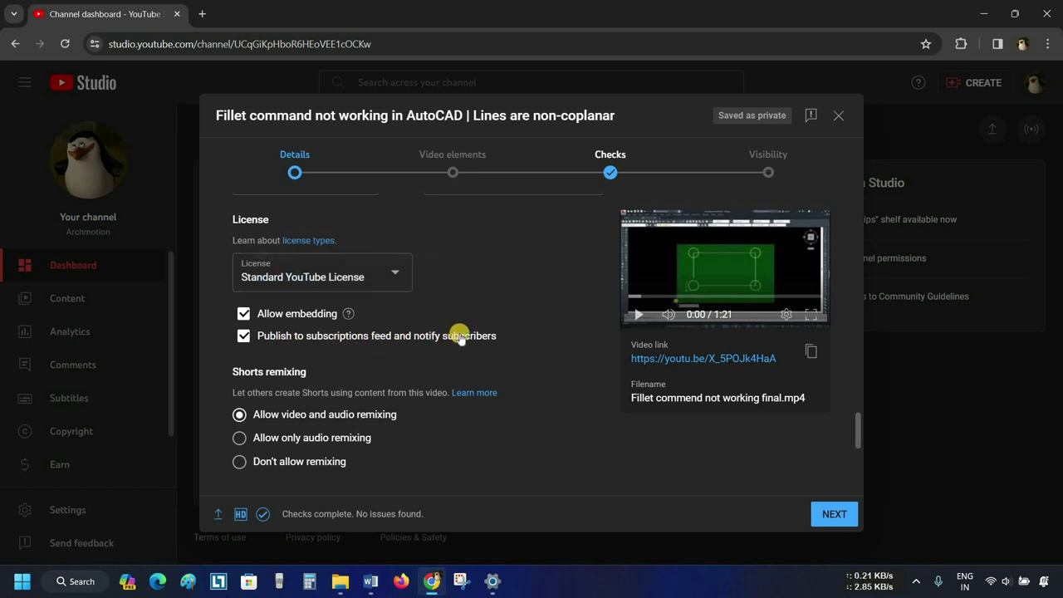
scroll(461, 339, down, 1)
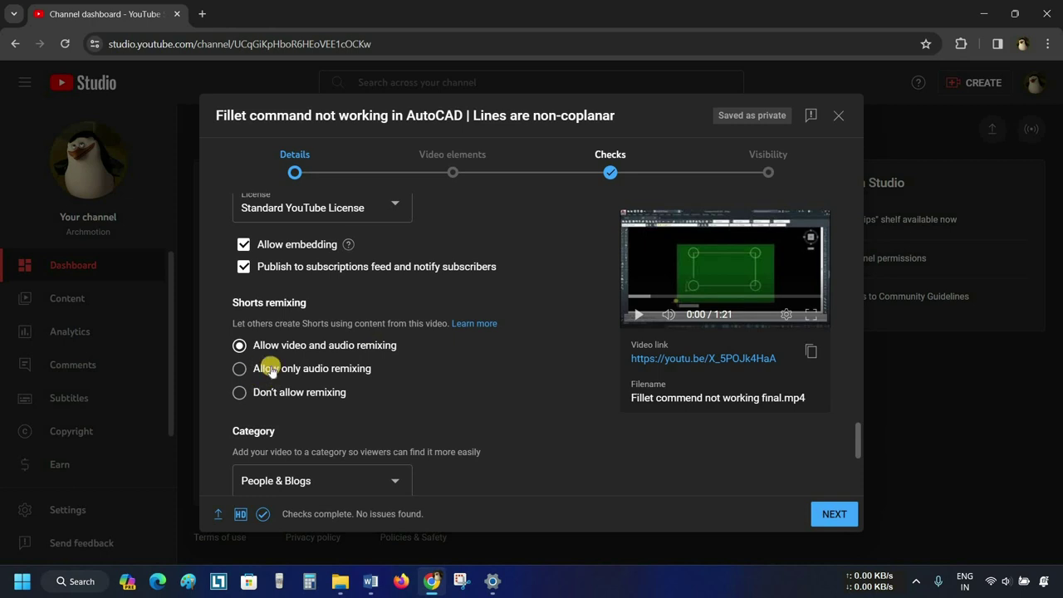
scroll(341, 396, down, 1)
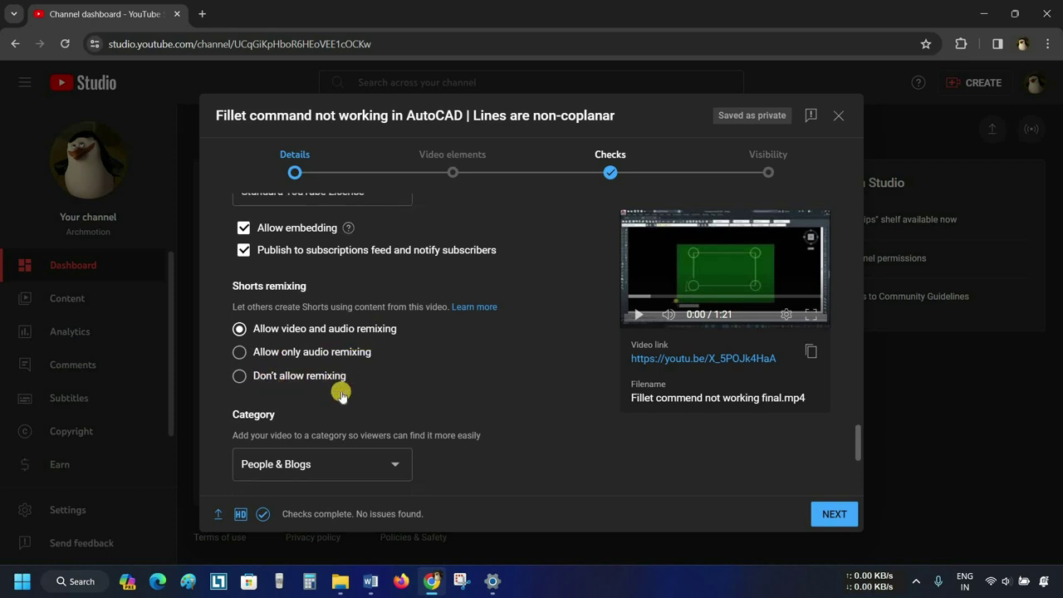
scroll(341, 396, down, 2)
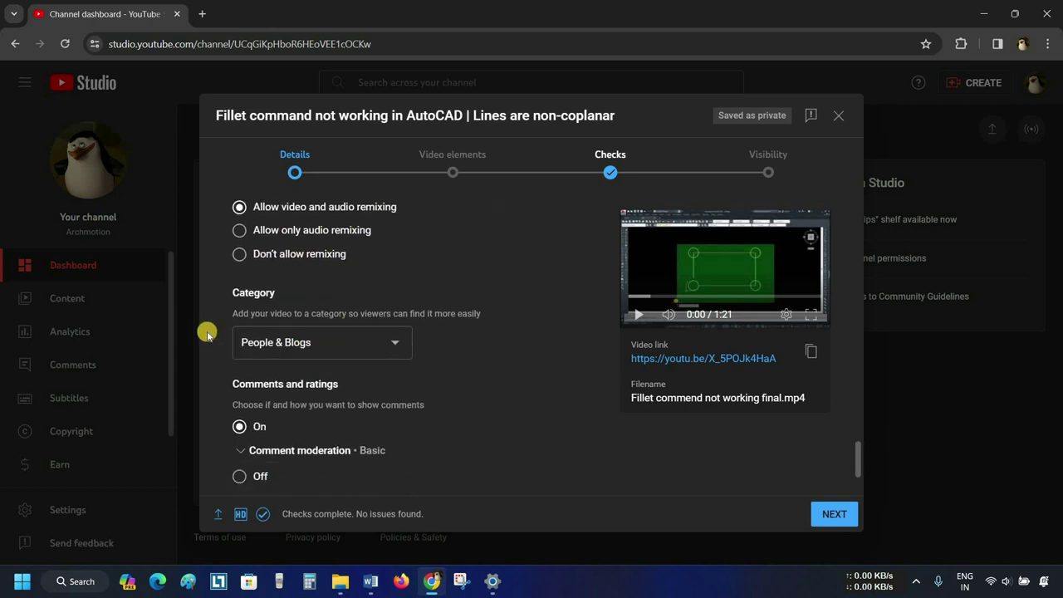
Step: Pick Howto & Style in the Category dropdown in place of People & Blogs
click(296, 349)
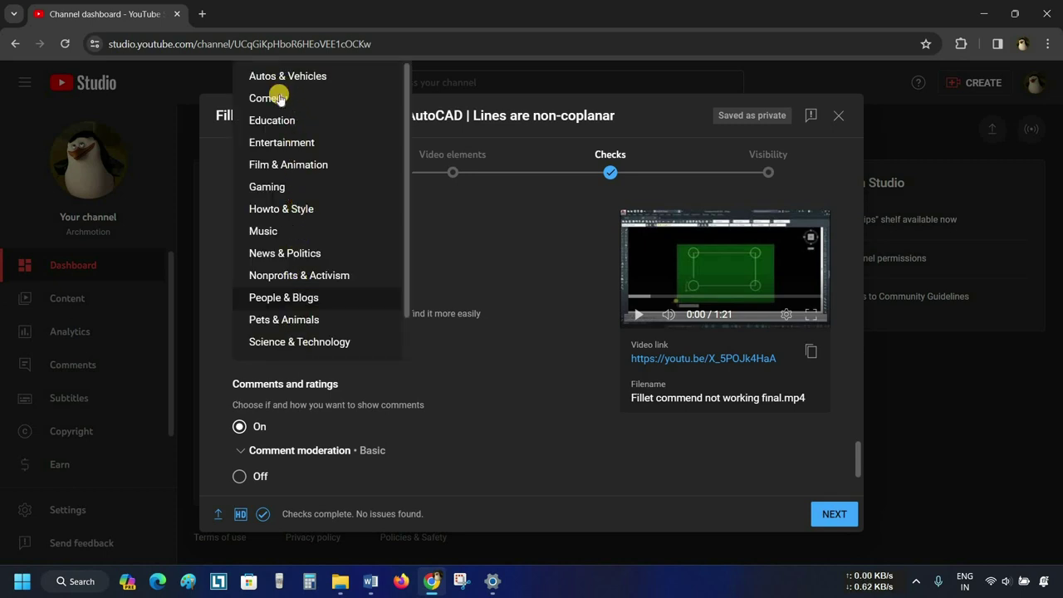
click(277, 210)
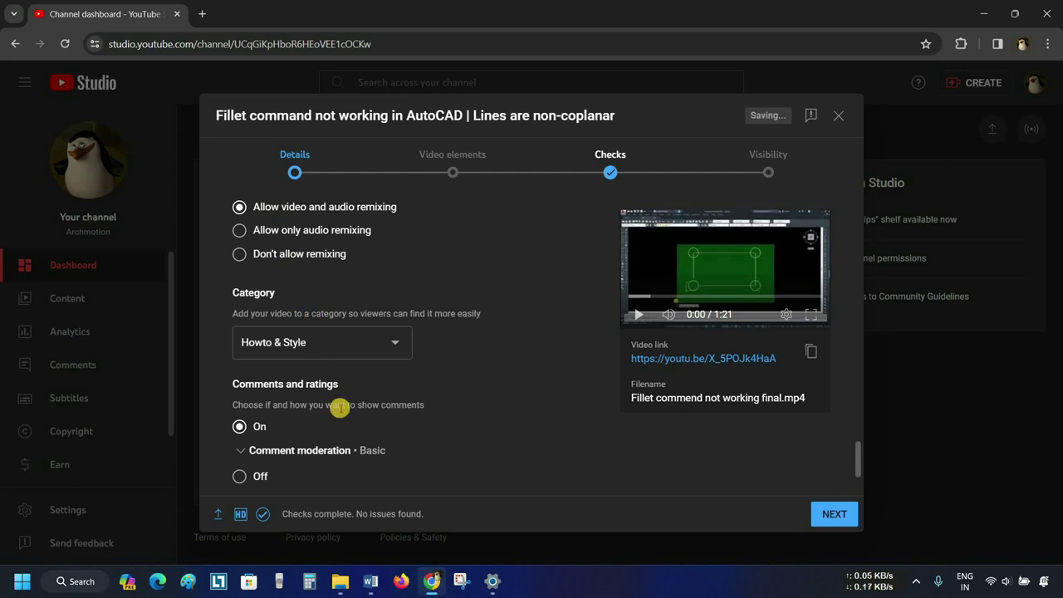
scroll(339, 408, down, 2)
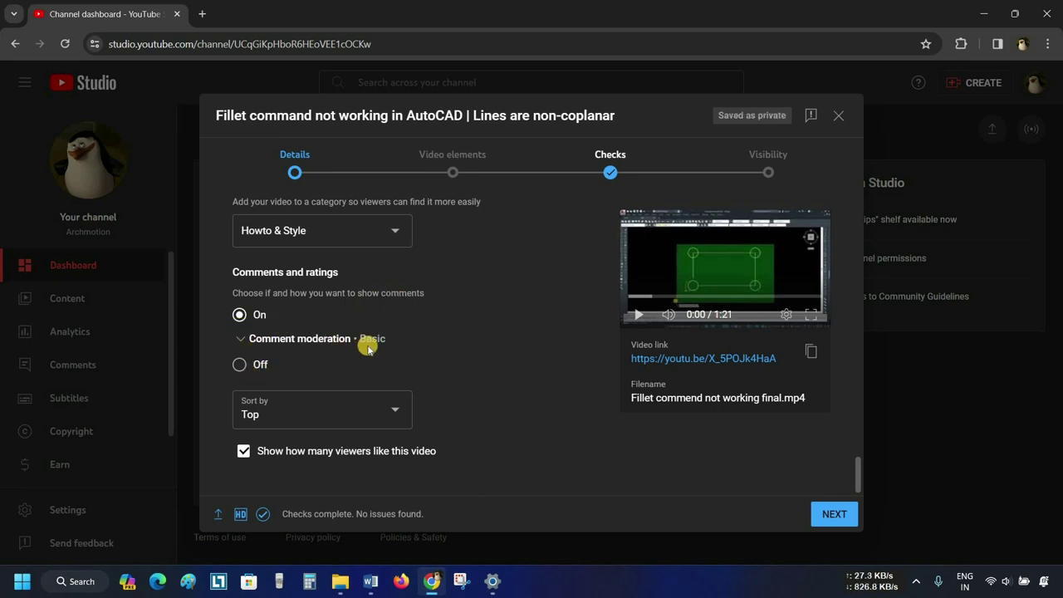
Step: Keep comments sorted by Top with likes shown, then start Dutch (Belgium) subtitles in Video elements
click(311, 412)
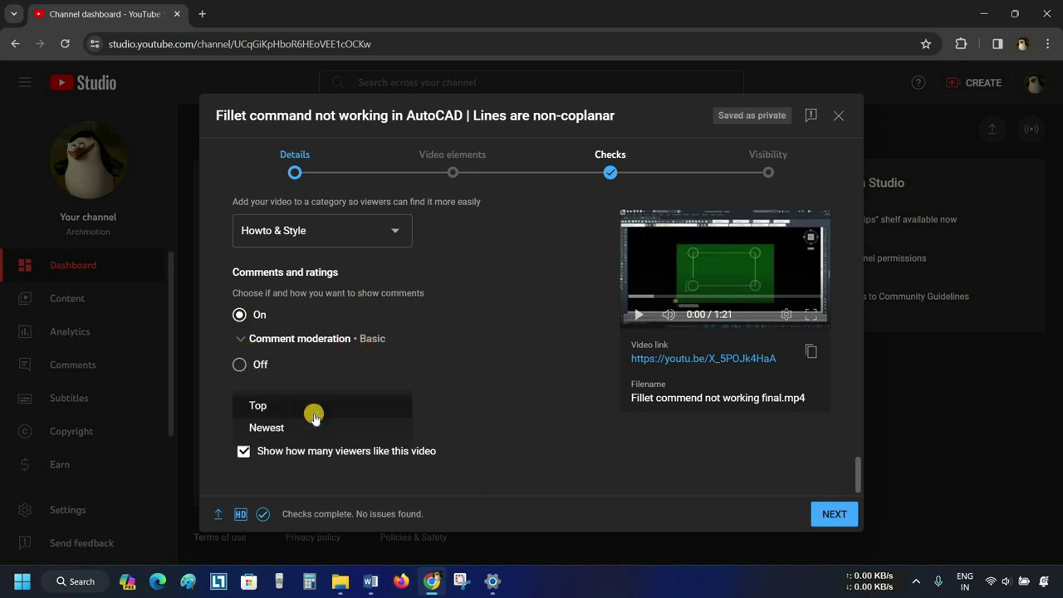
click(489, 465)
click(244, 450)
click(243, 450)
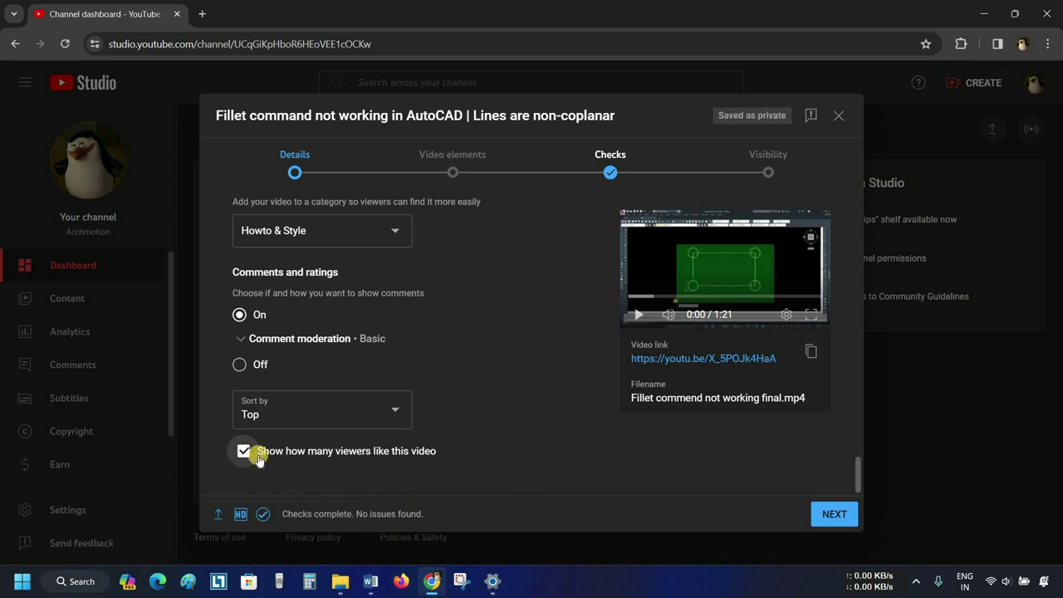
click(848, 518)
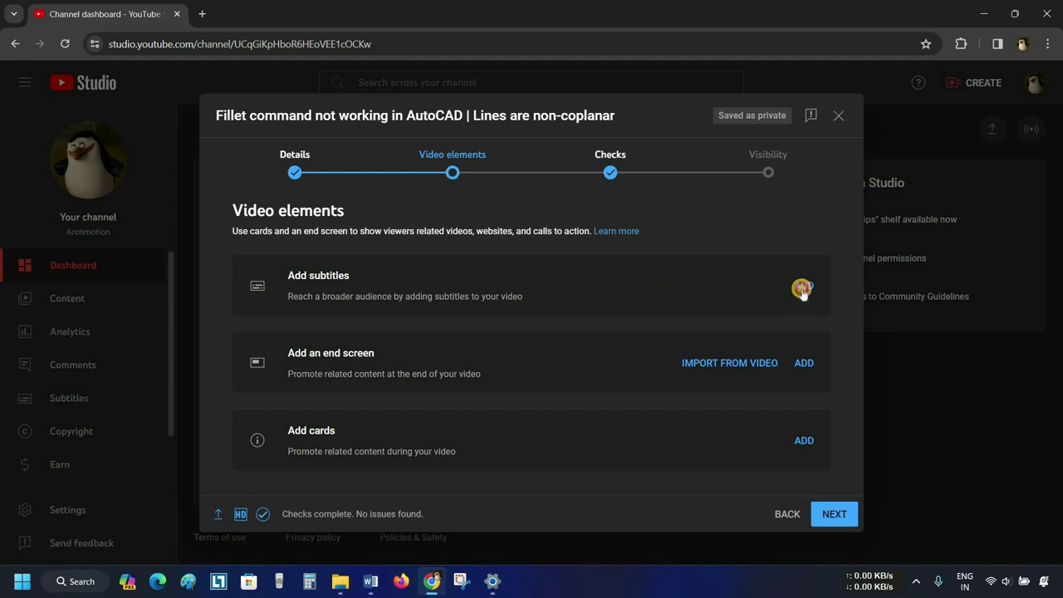
click(802, 288)
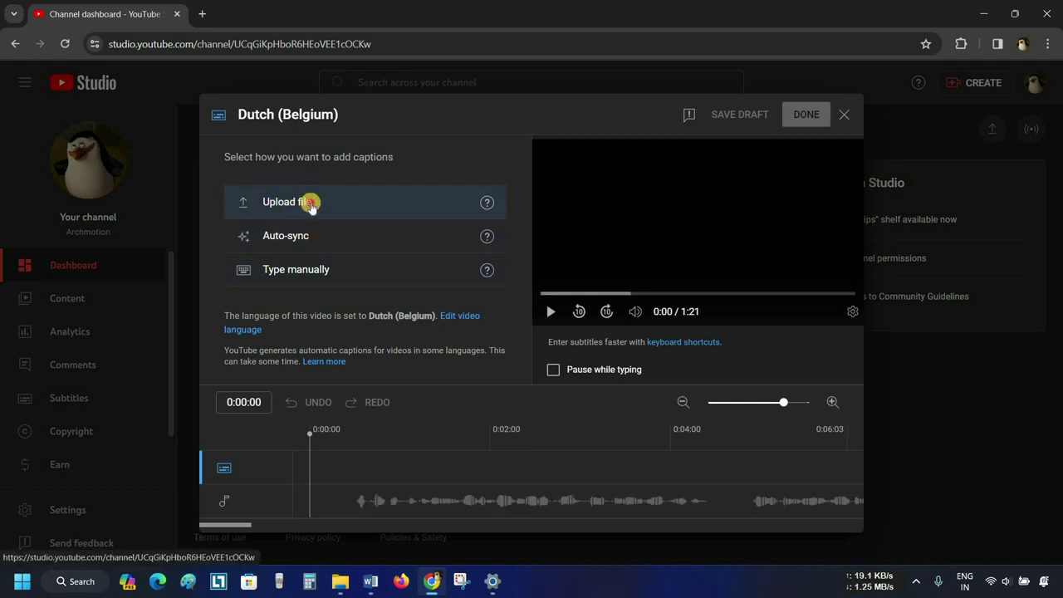
Step: Create the Dutch (Belgium) subtitle track with Auto-sync instead of a file upload, and save it
click(310, 205)
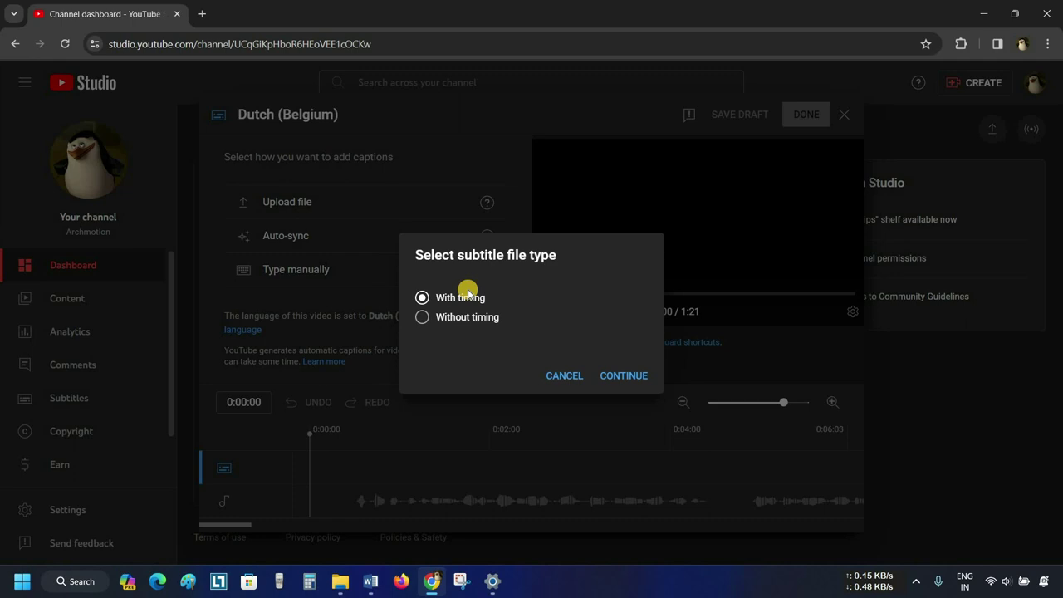
click(573, 375)
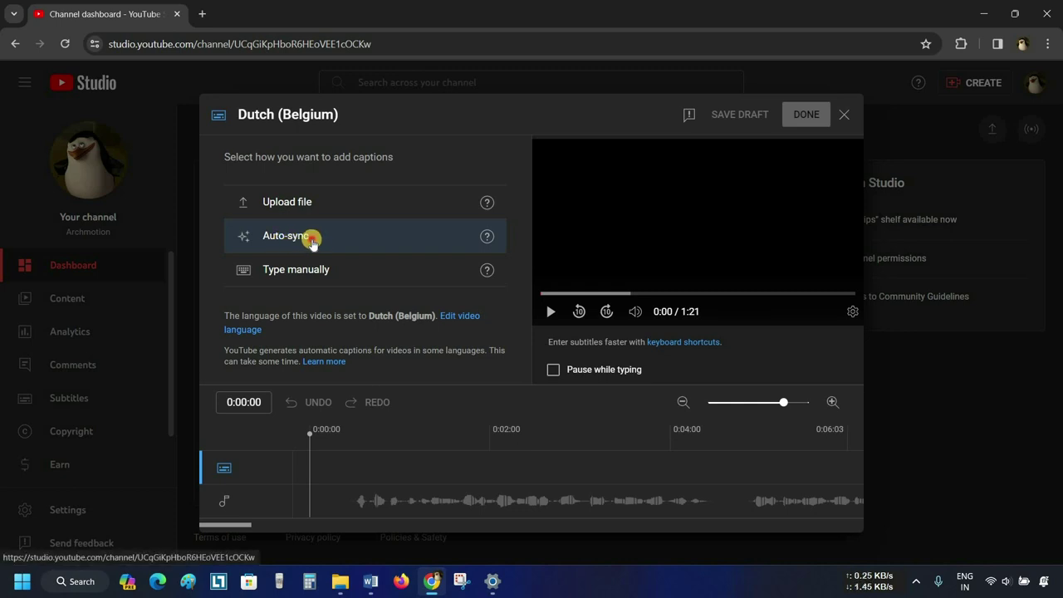
click(312, 240)
click(396, 296)
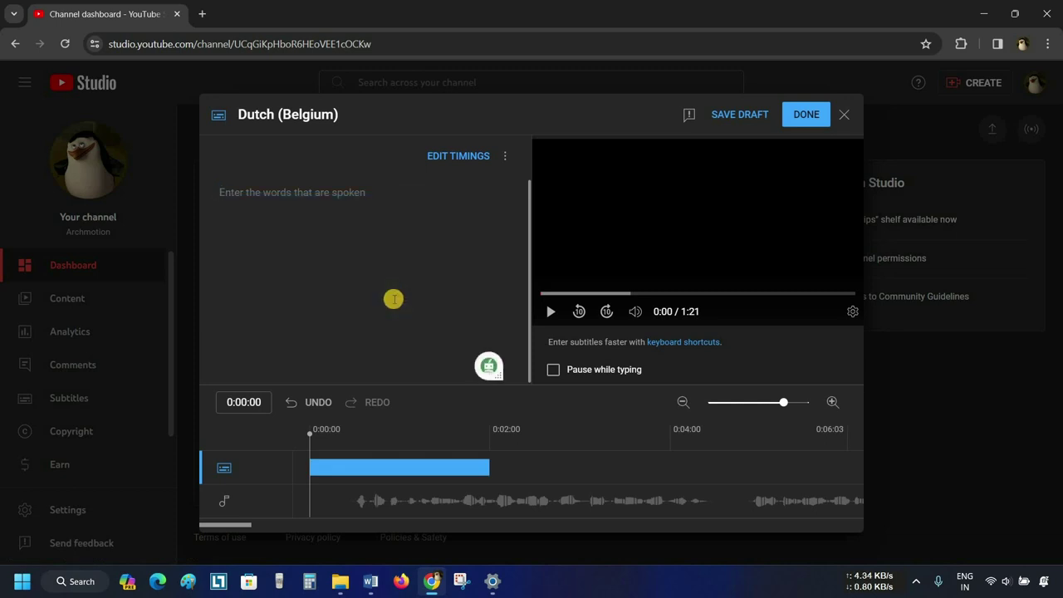
click(798, 114)
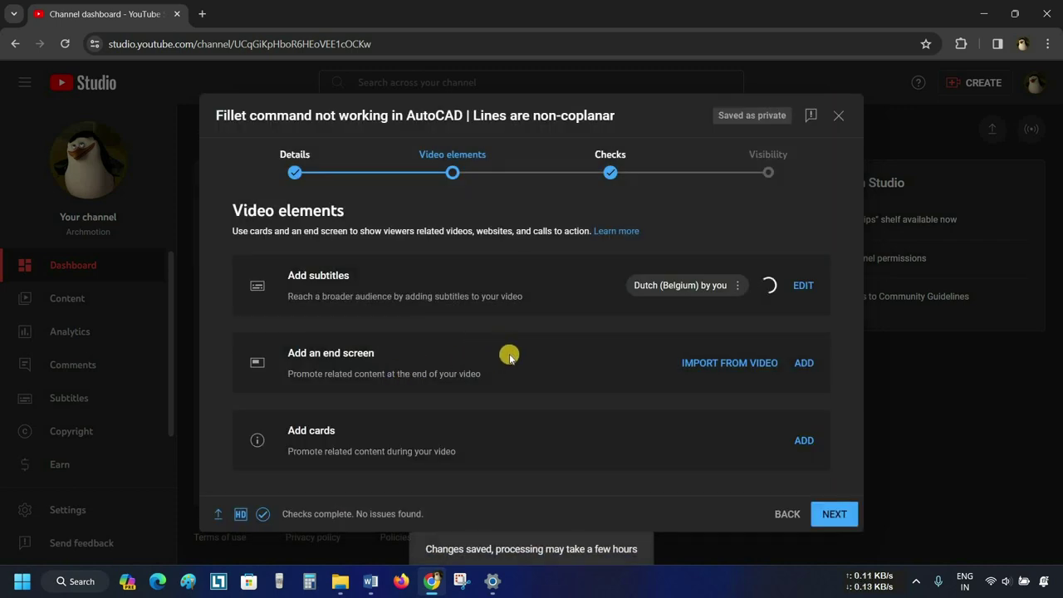
Step: Delete the Dutch (Belgium) subtitle chip and begin adding an end screen
click(736, 285)
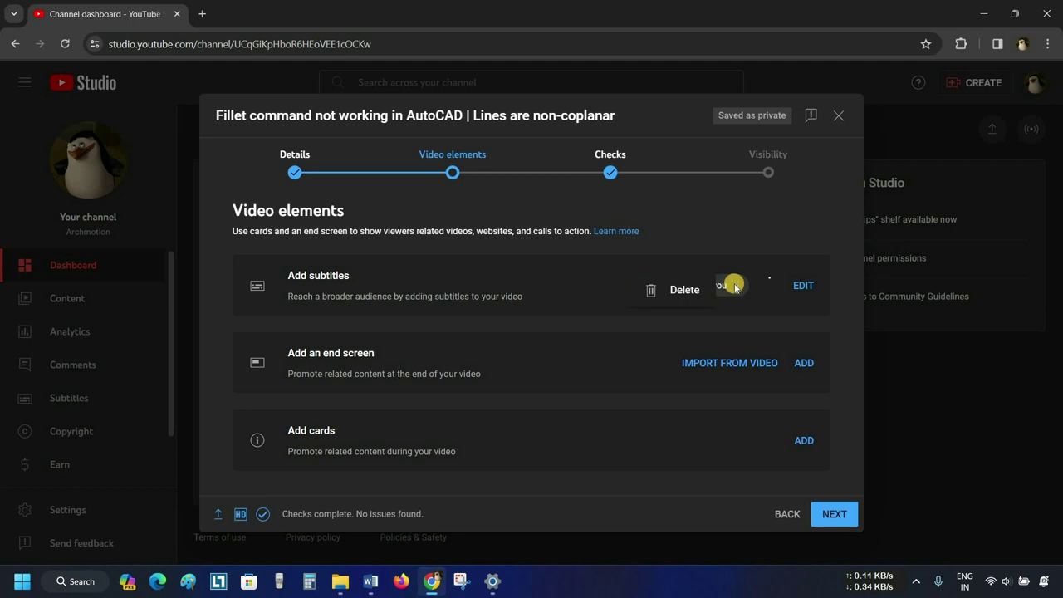
click(683, 289)
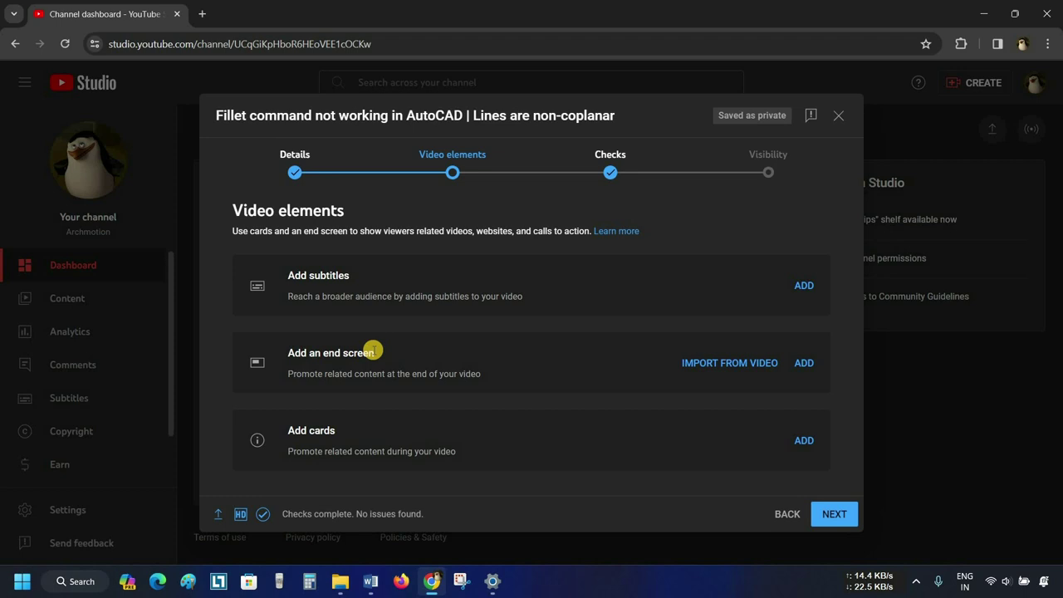
click(802, 363)
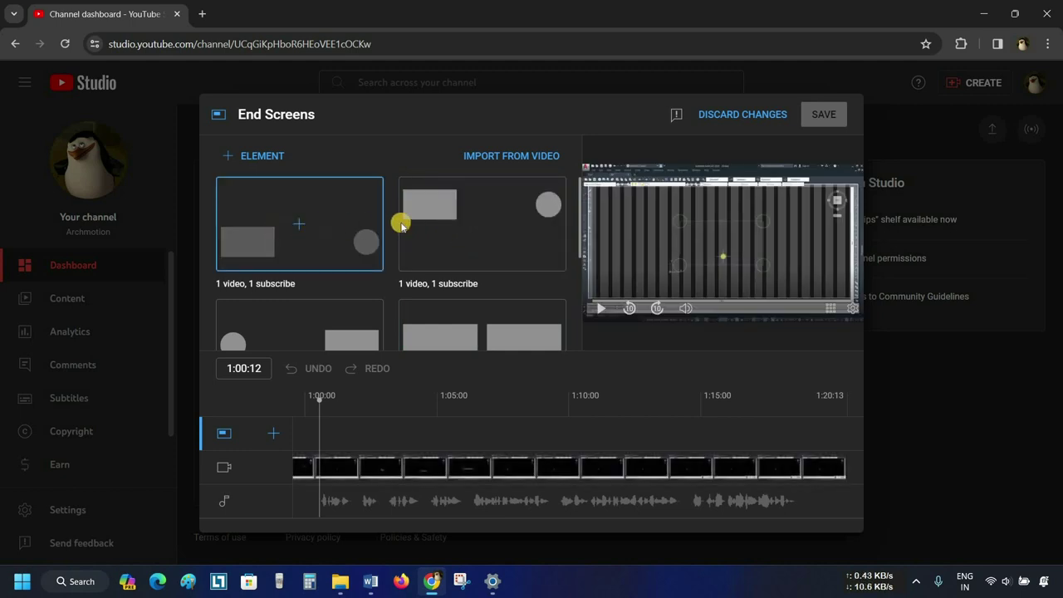
Step: Apply the '1 video, 1 subscribe' end screen template, spanning 1:00:13 to 1:20:13
scroll(316, 274, down, 2)
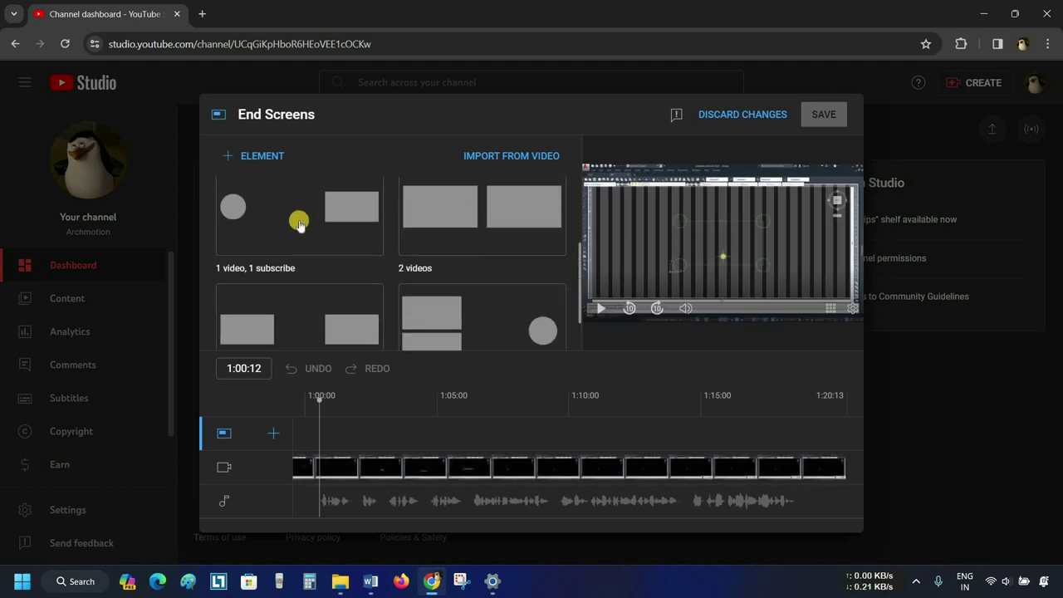
scroll(448, 267, down, 1)
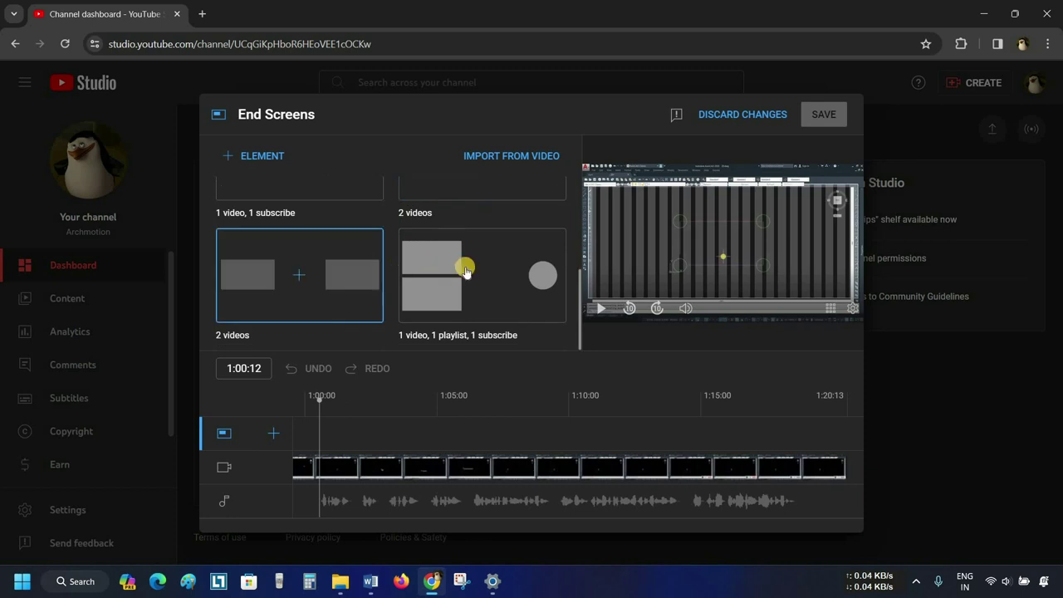
scroll(468, 271, up, 2)
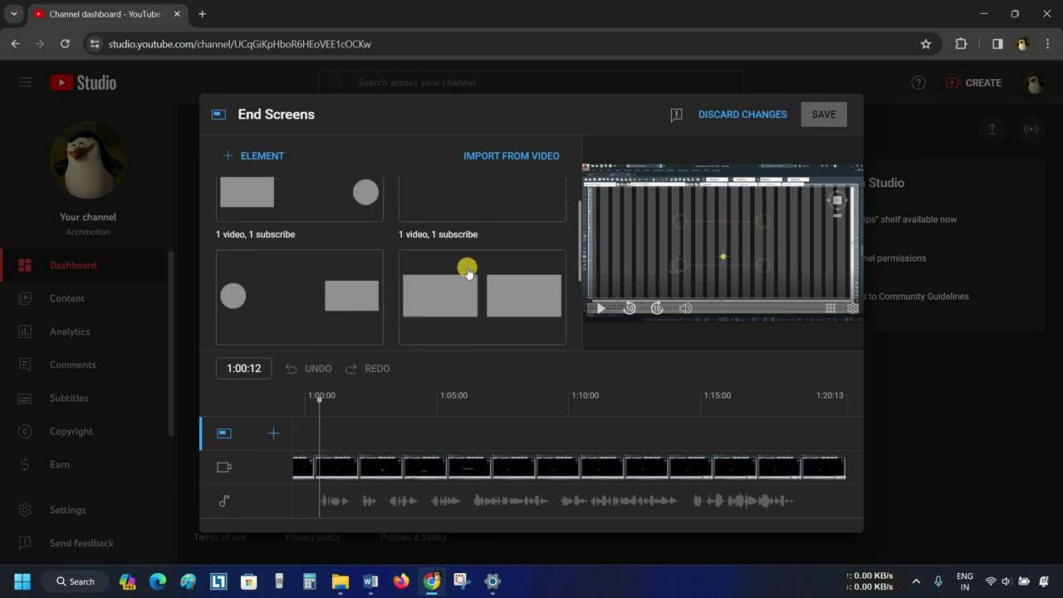
scroll(468, 272, up, 1)
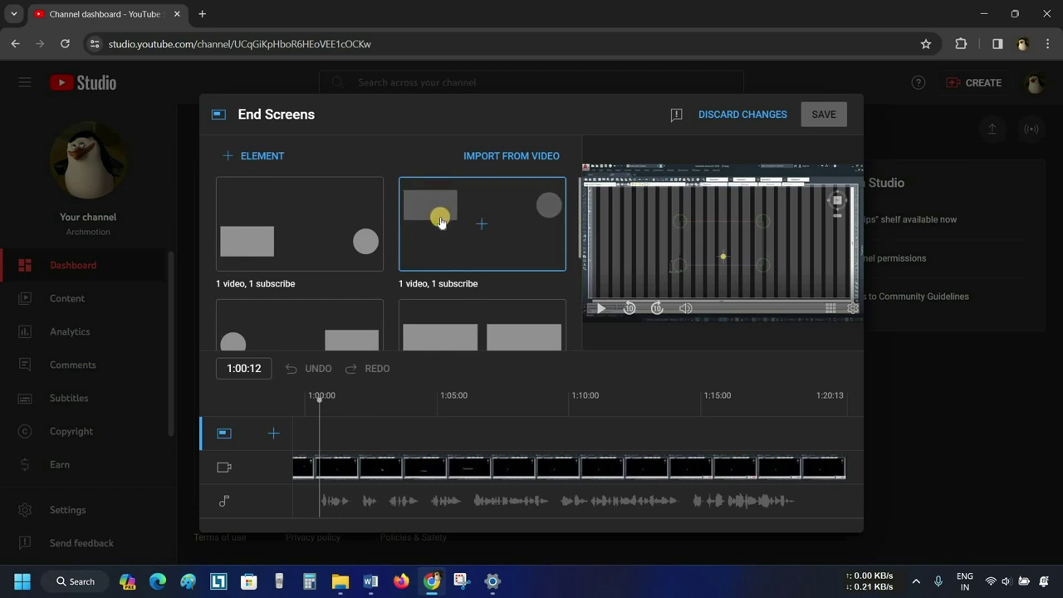
click(441, 219)
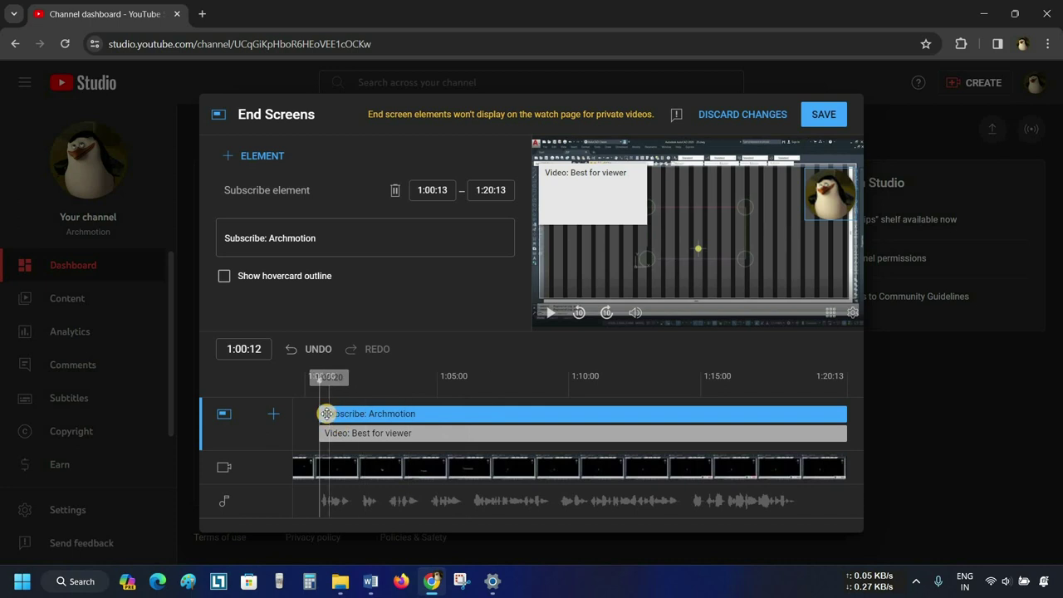
Step: Move the Subscribe element to start at 1:15:13, shift the video element later, and save
click(373, 413)
drag(373, 413, 857, 415)
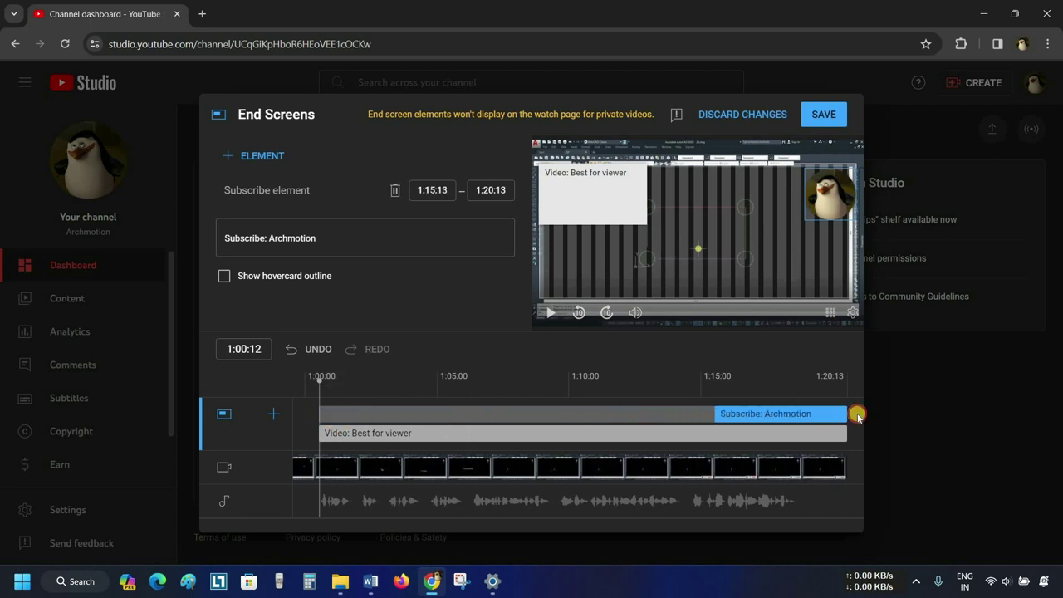
drag(320, 431, 783, 434)
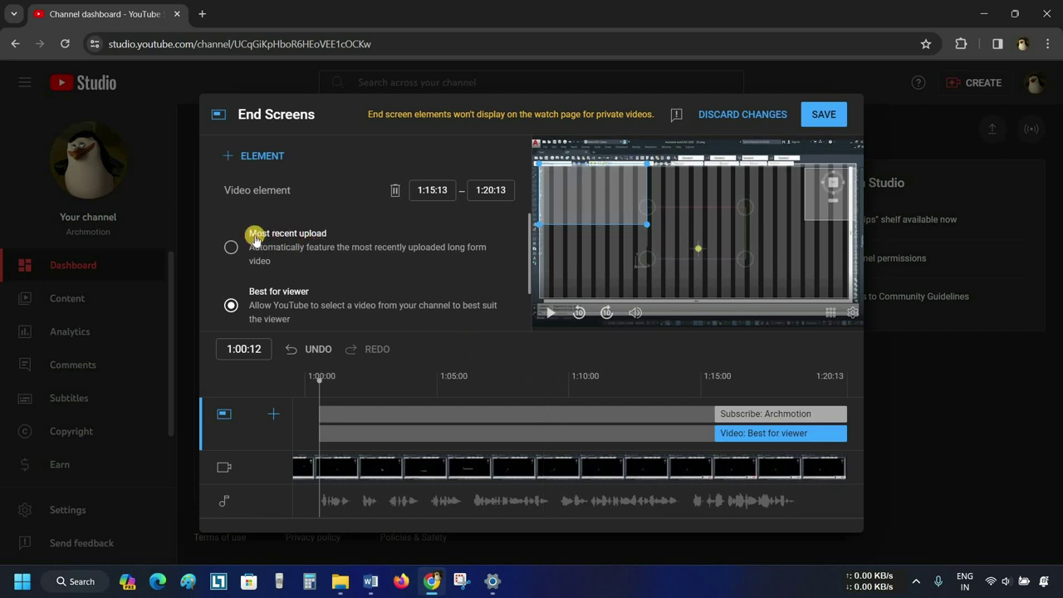
scroll(272, 302, down, 1)
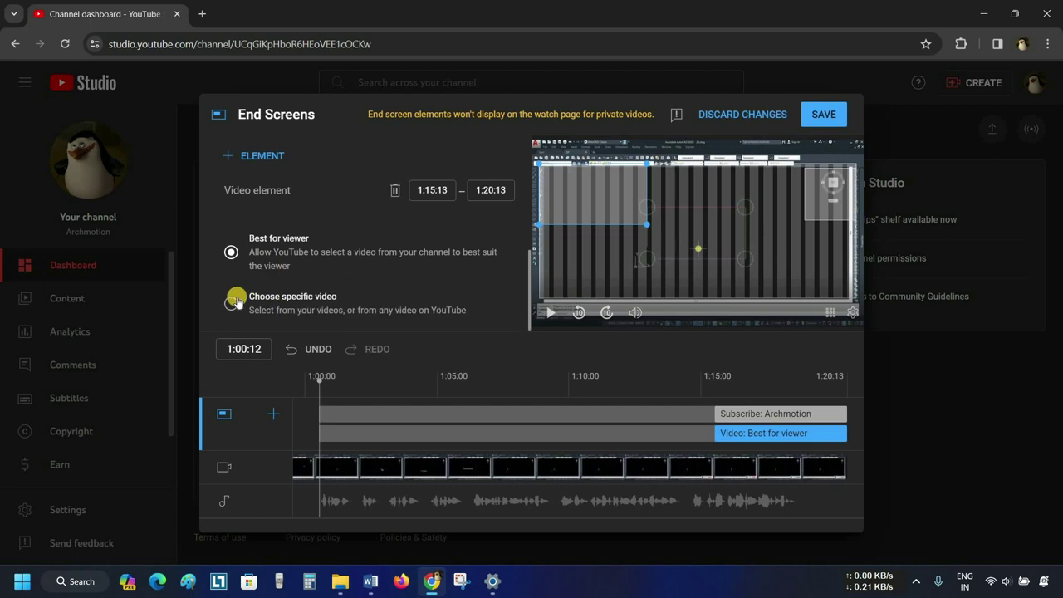
scroll(303, 299, up, 1)
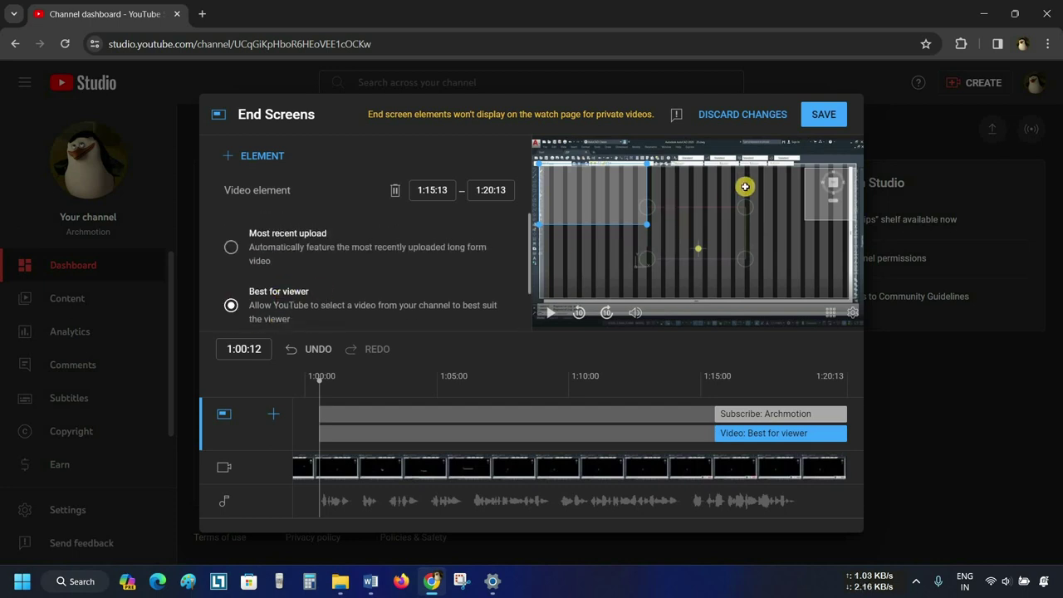
click(821, 113)
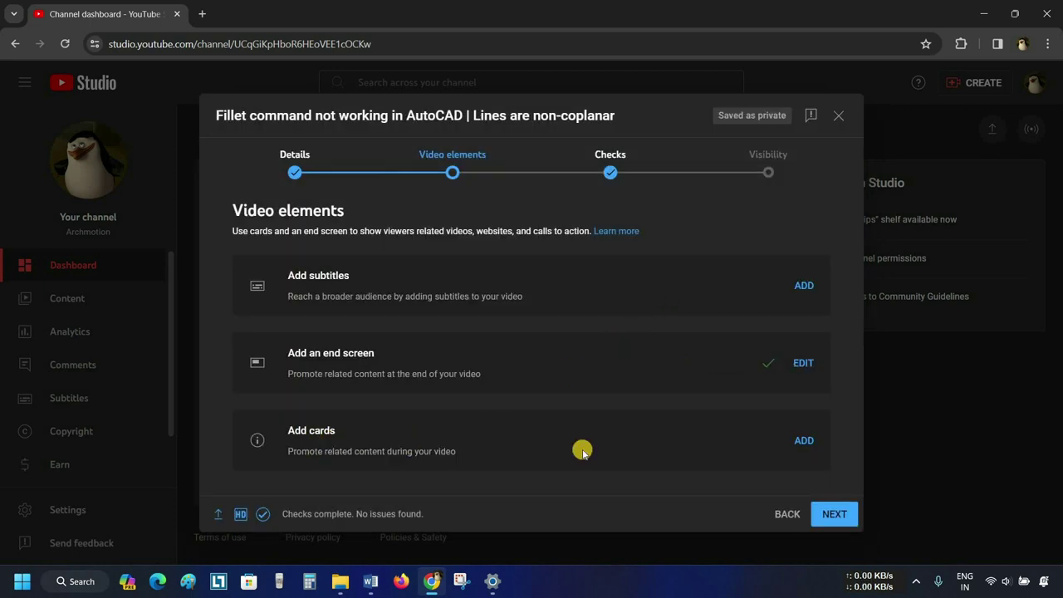
Step: Add a card at 0:26:01 linking to the AutoCad playlist
click(805, 440)
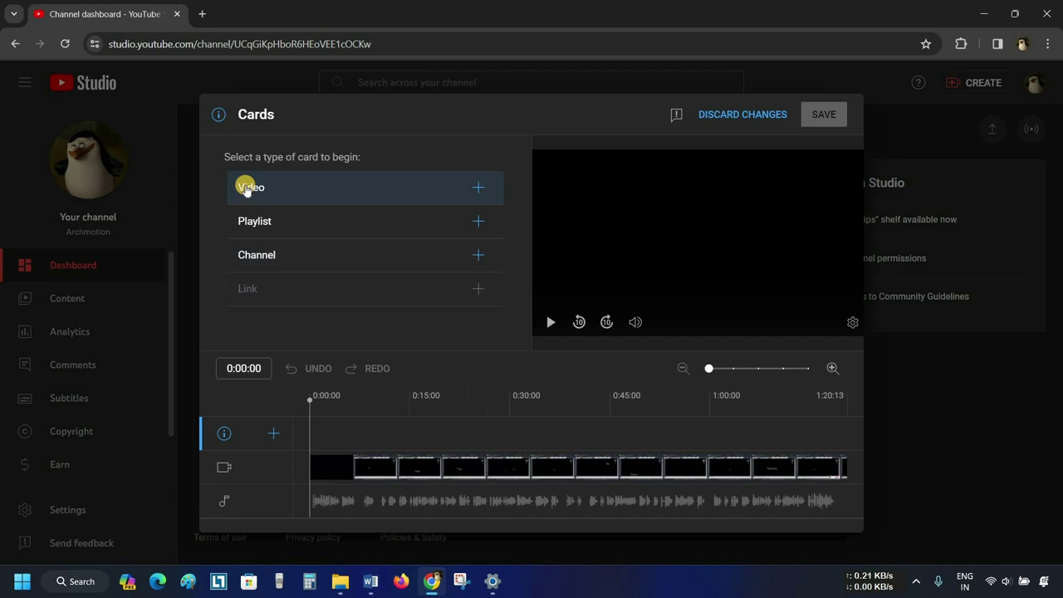
click(288, 186)
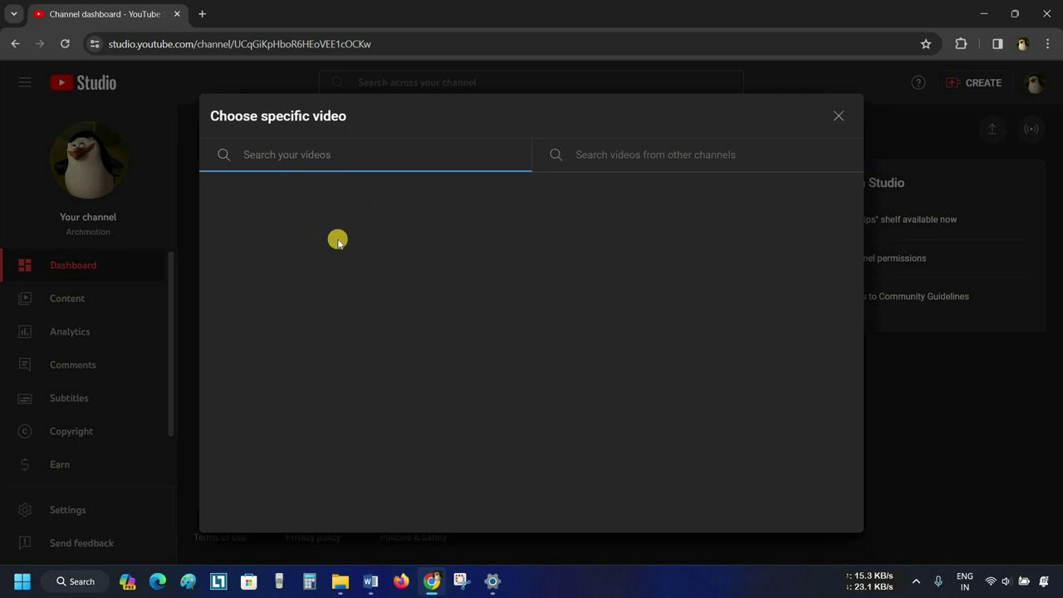
click(838, 117)
click(484, 405)
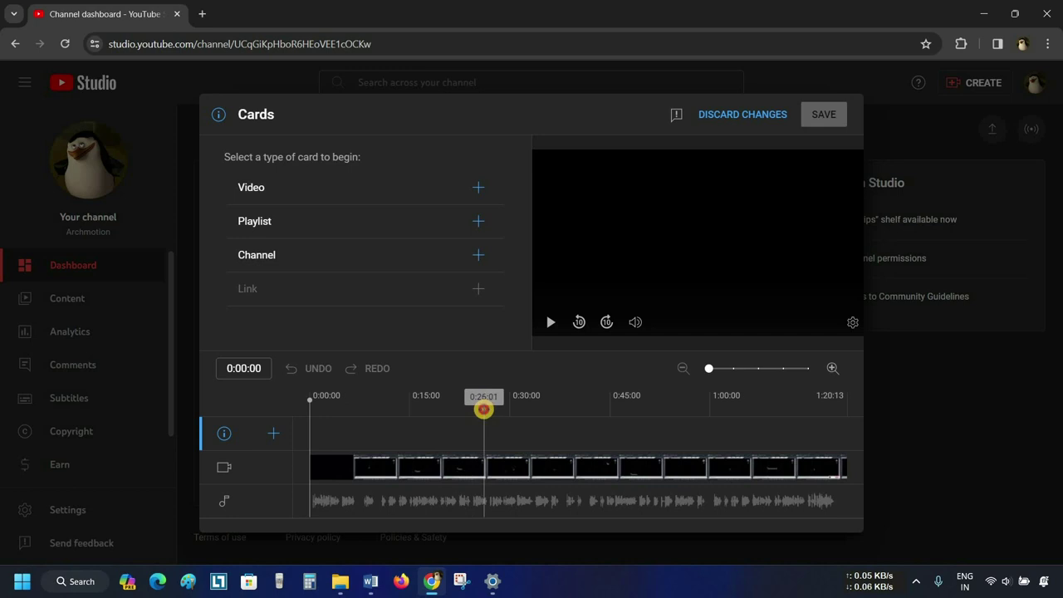
click(304, 222)
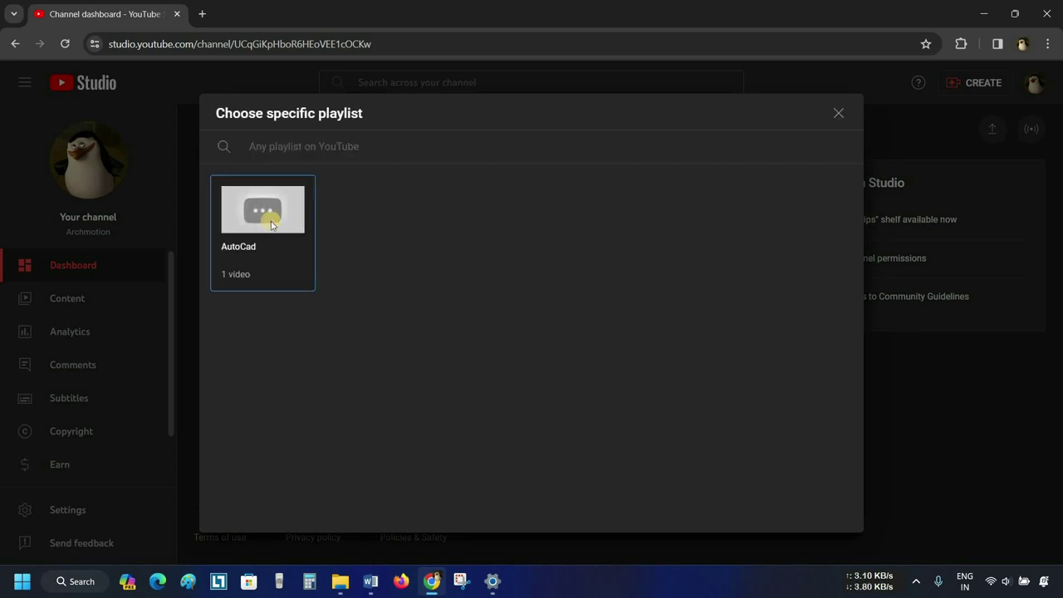
click(264, 228)
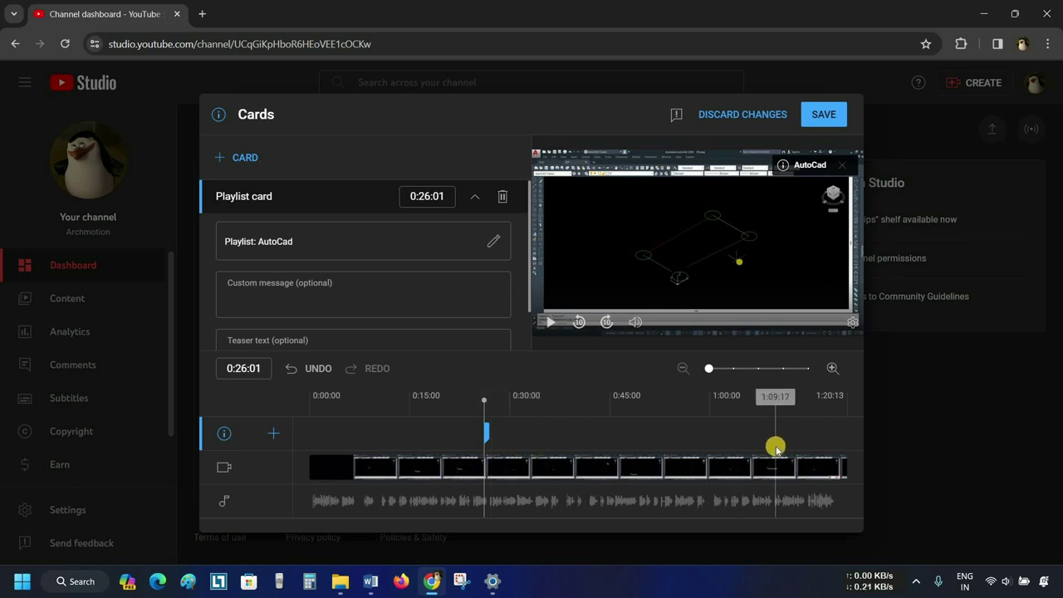
Step: Add a second AutoCad playlist card at 0:57:04, delete the duplicate, and save the cards
click(692, 447)
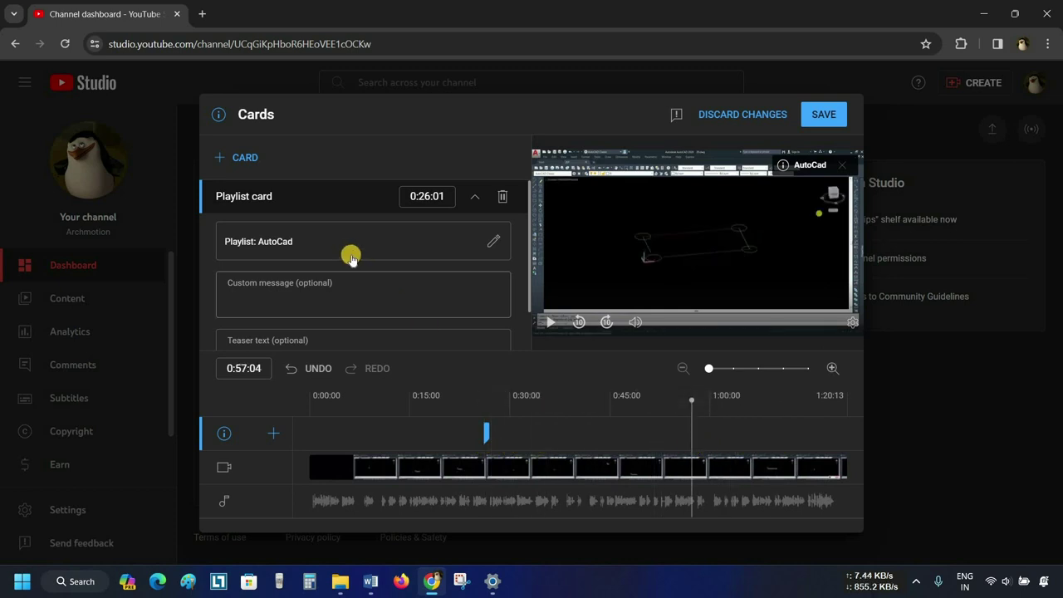
click(245, 158)
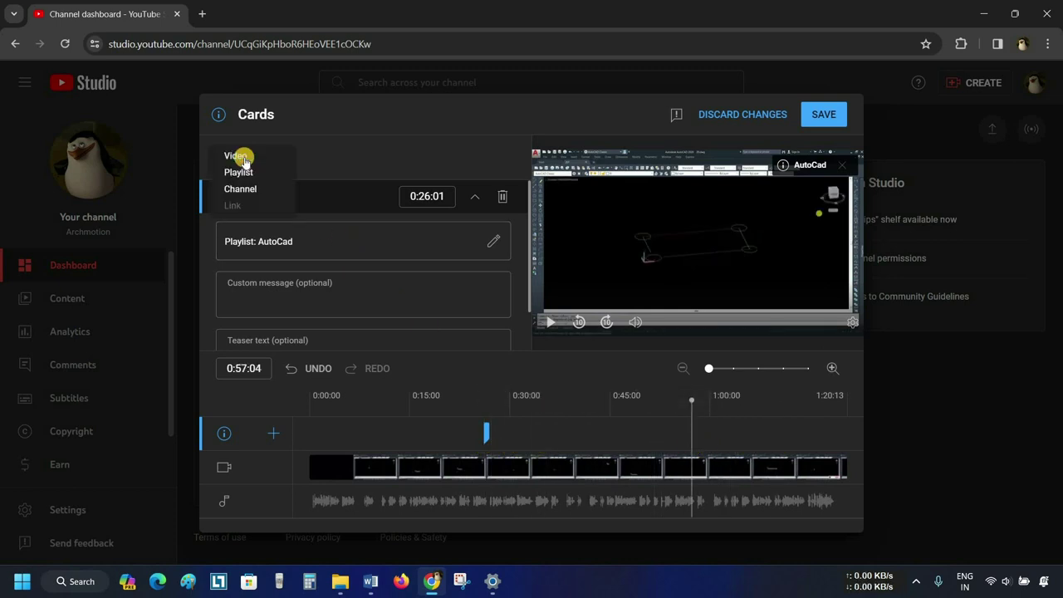
click(241, 174)
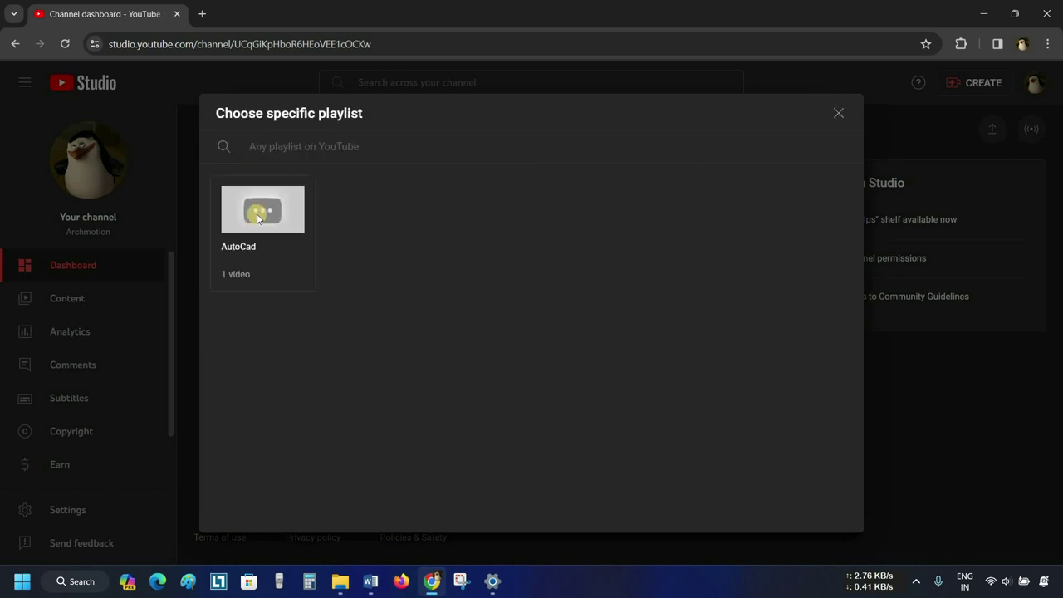
click(259, 210)
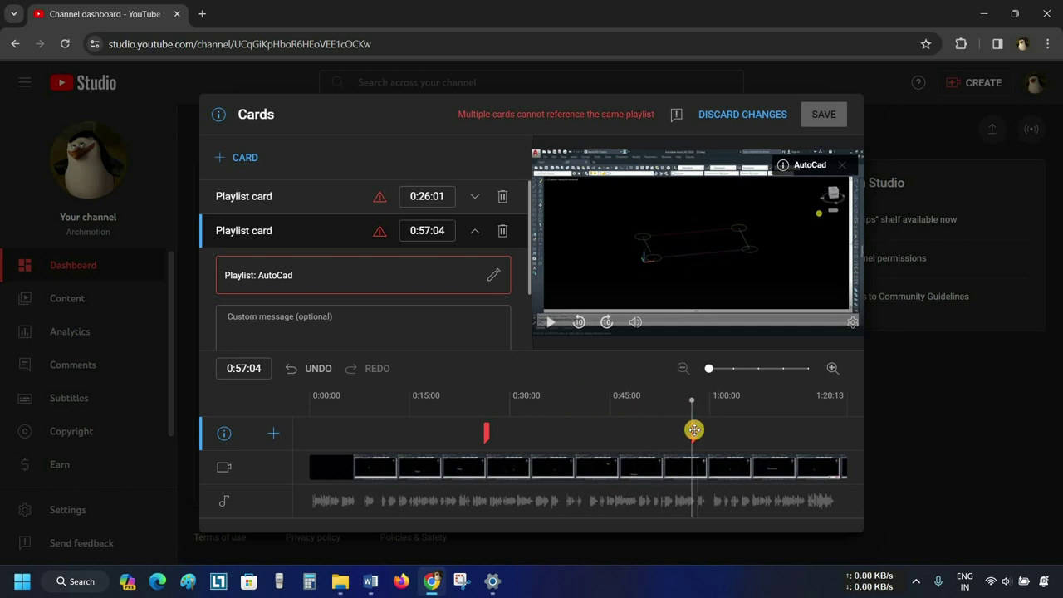
key(Delete)
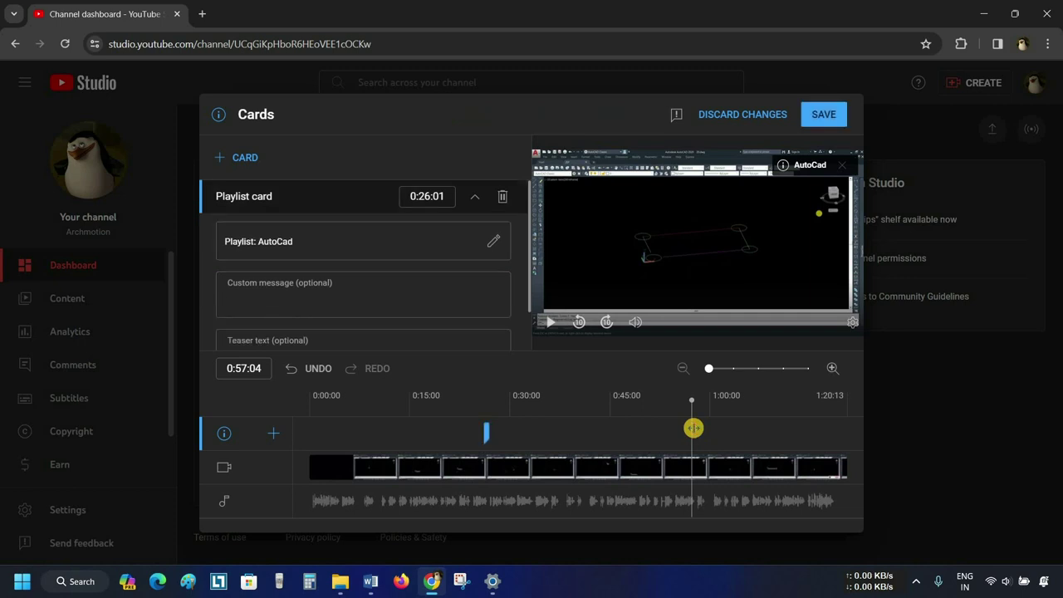
click(822, 115)
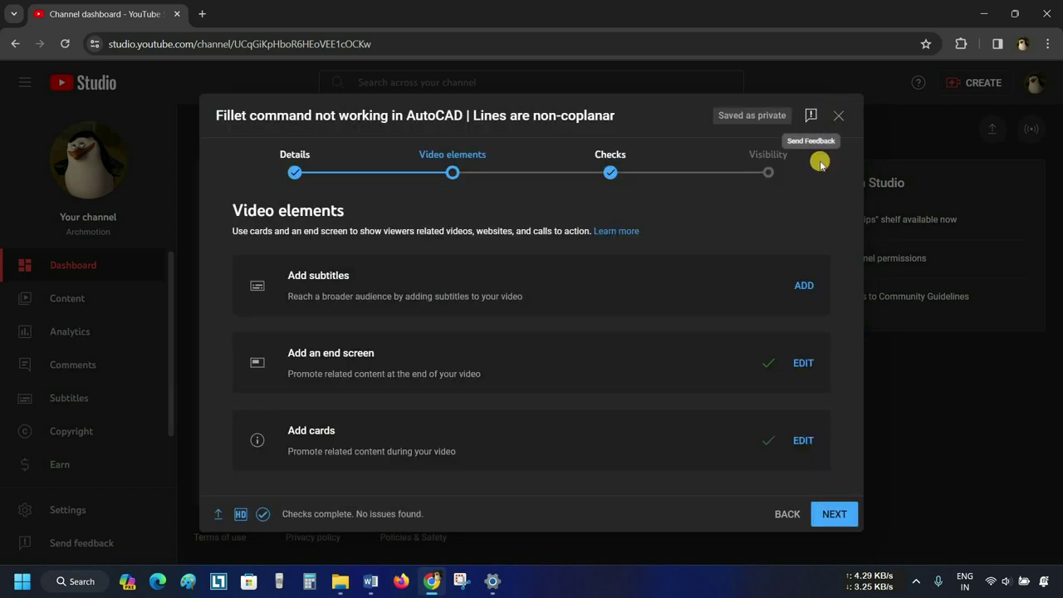
Step: Pass the clean copyright check and advance to the Visibility step
click(833, 514)
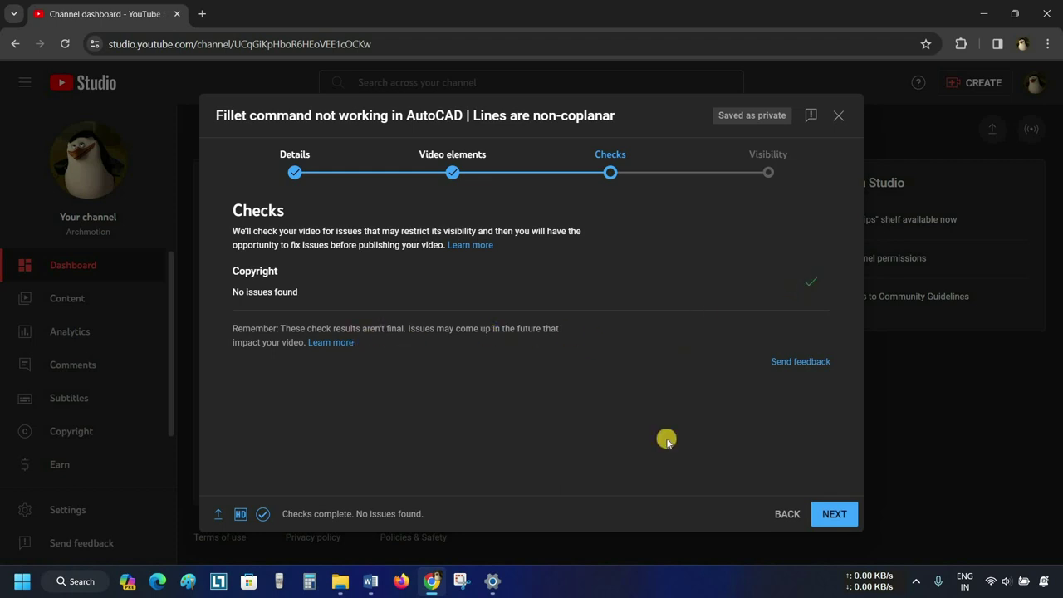
click(835, 514)
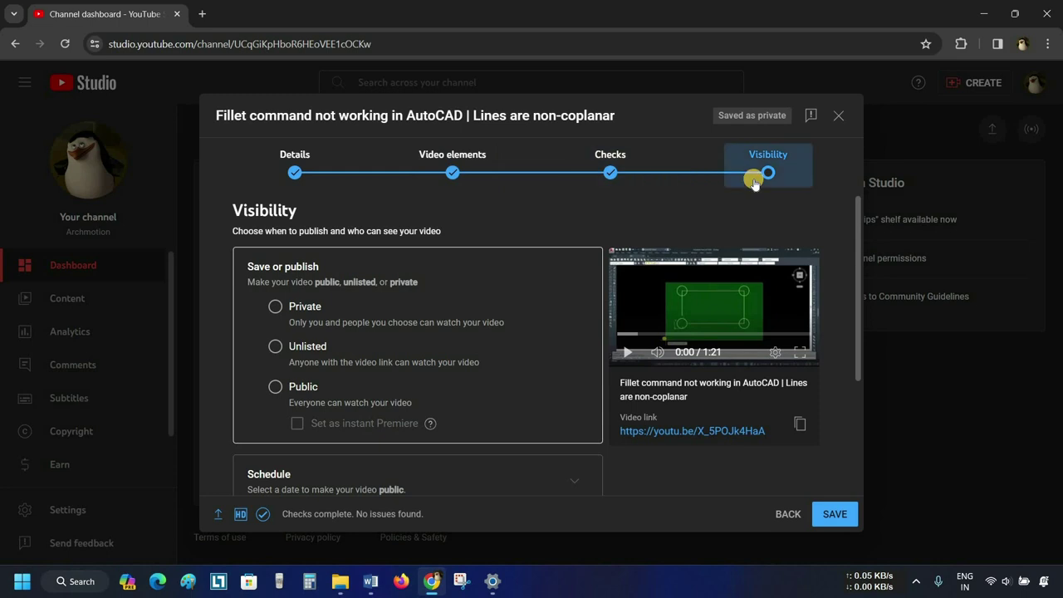
scroll(365, 288, down, 1)
scroll(363, 288, up, 1)
Step: Try Private and Unlisted visibility, settling on Public
click(275, 306)
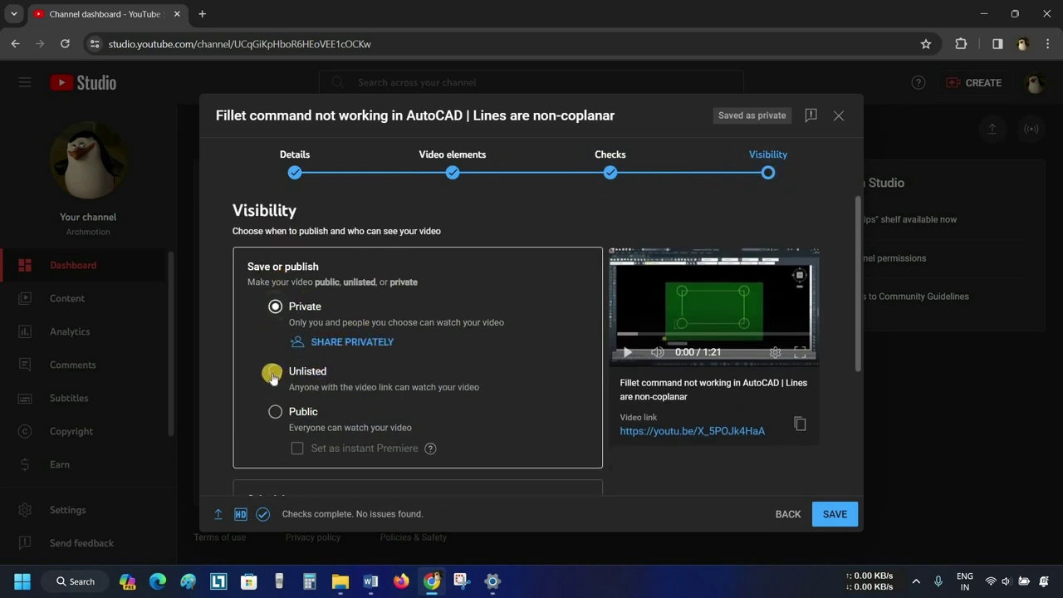
click(274, 375)
click(275, 388)
scroll(274, 385, down, 2)
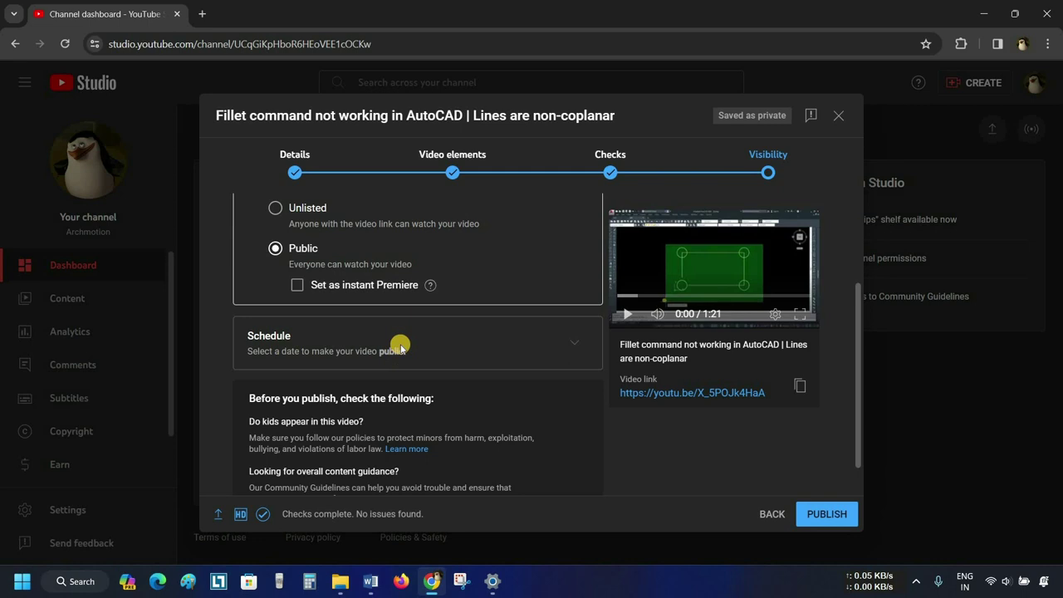
Step: Schedule the video to go public on Jan 22, 2024 at 12:00 AM
click(562, 347)
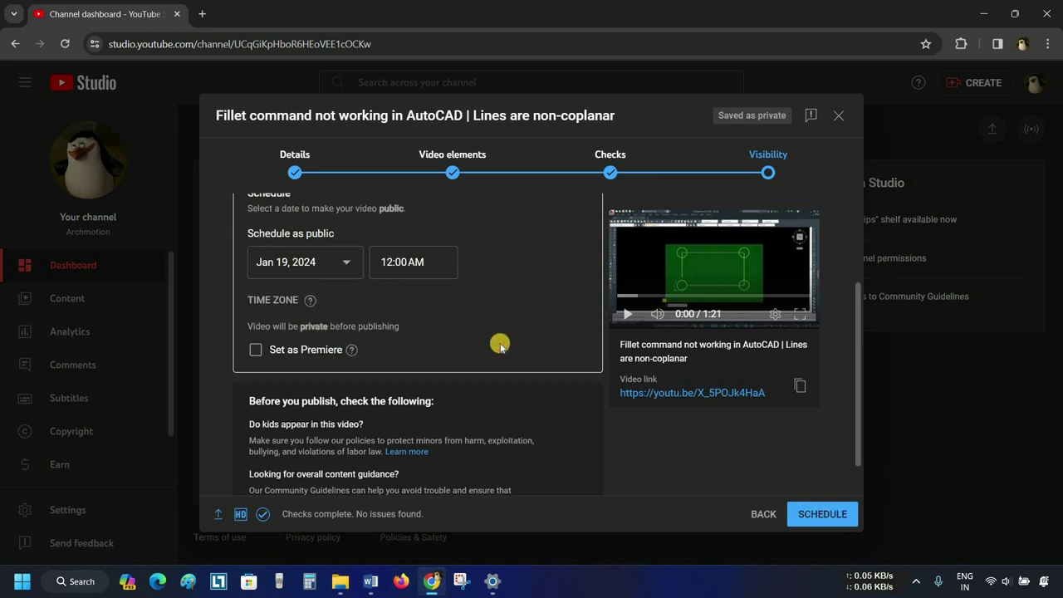
scroll(501, 346, up, 2)
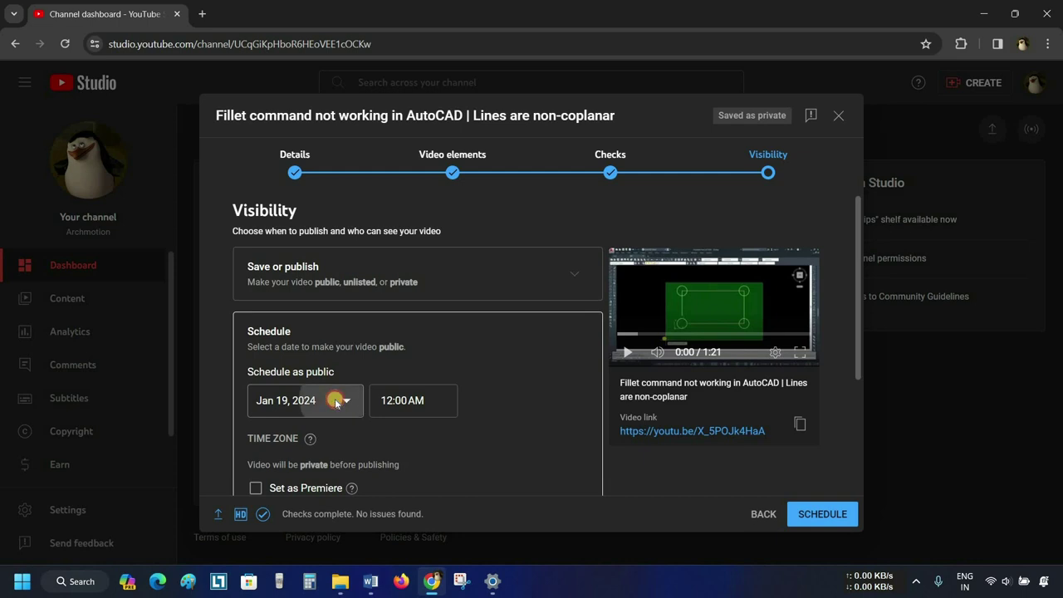
click(335, 402)
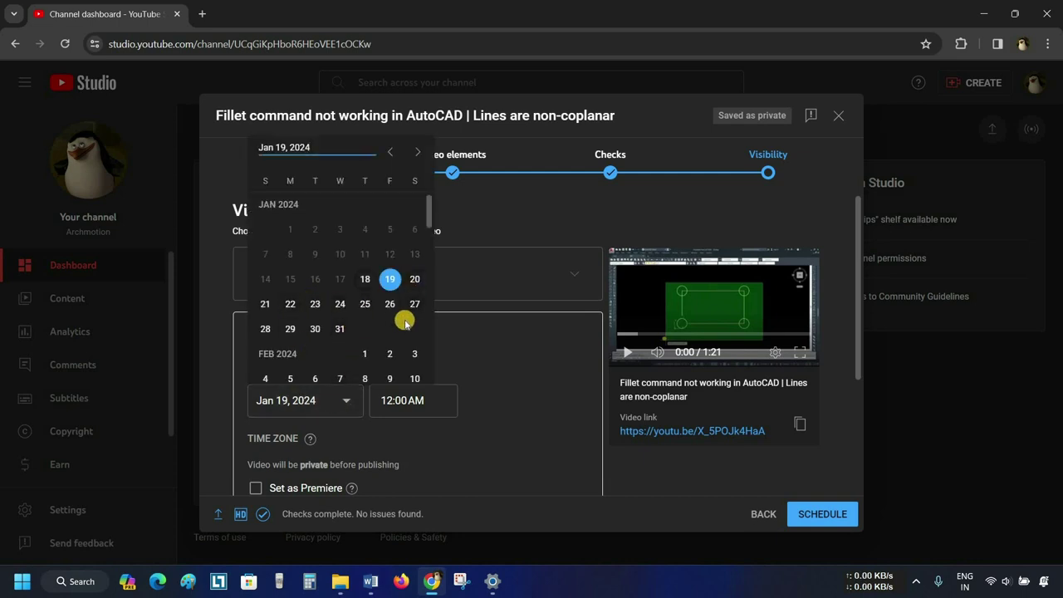
click(284, 304)
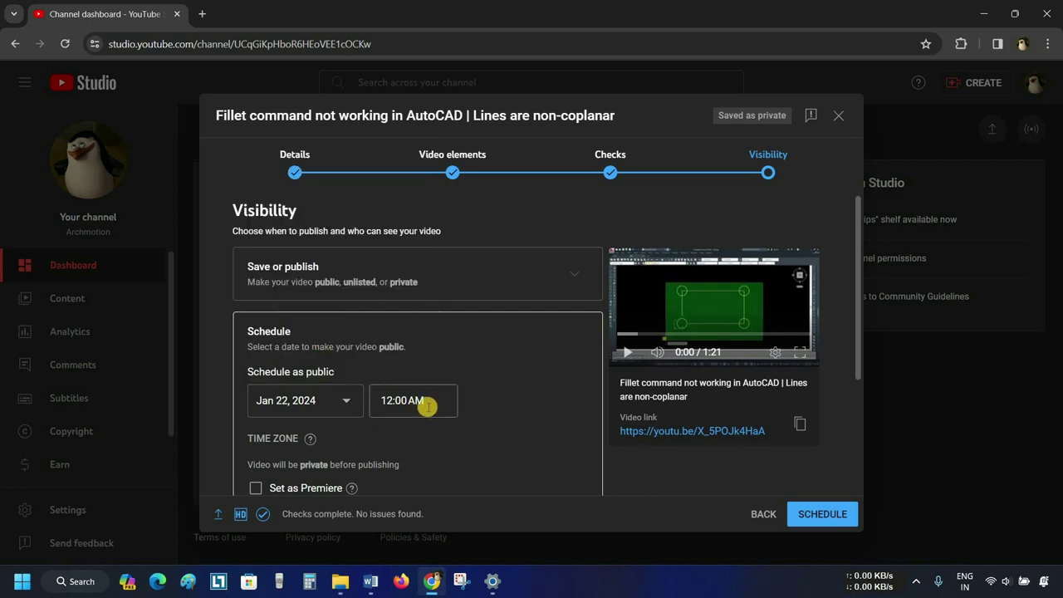
scroll(393, 390, down, 3)
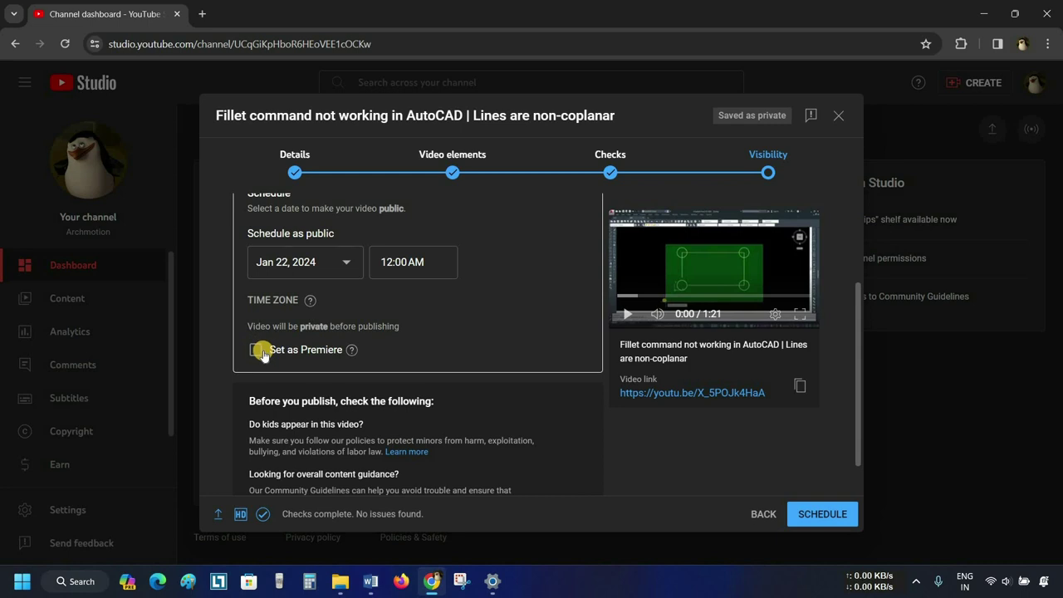
scroll(262, 353, down, 1)
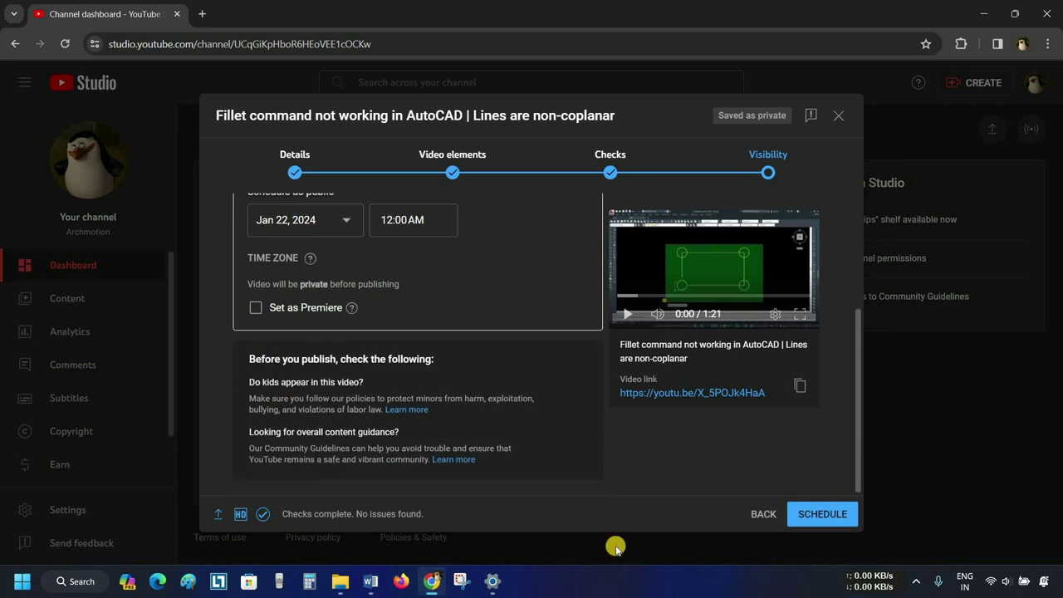
Step: Confirm the Jan 22, 2024 schedule and close the Video scheduled dialog
click(821, 516)
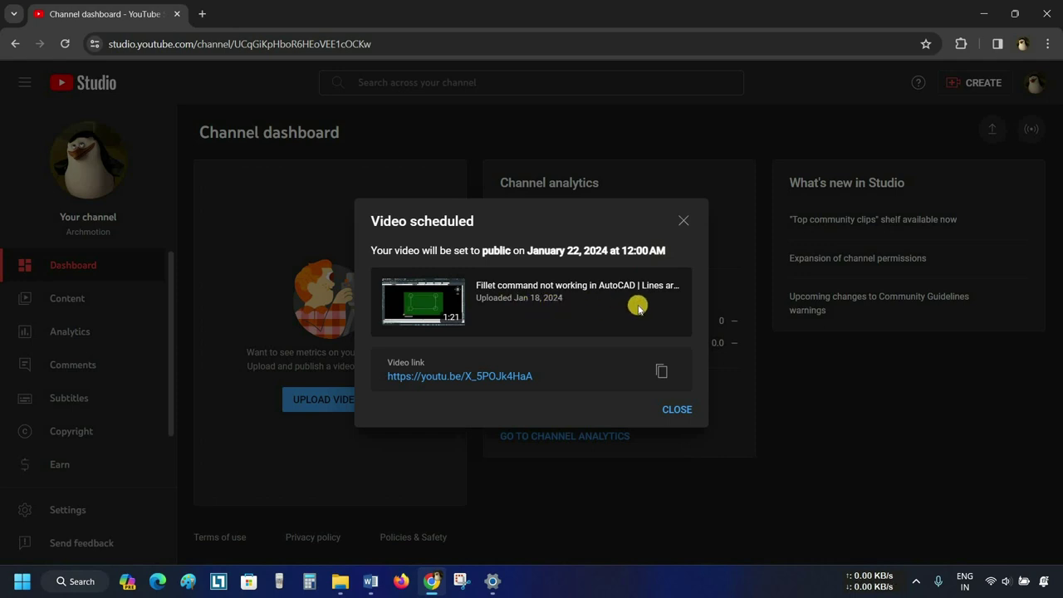
click(674, 408)
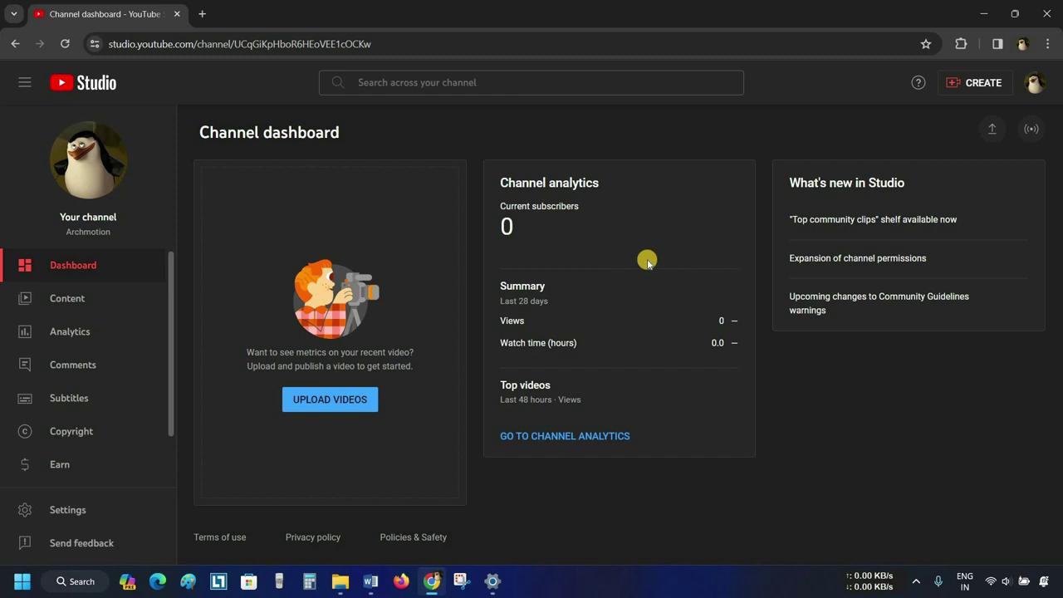
Step: Open the Content page listing the scheduled Fillet video and dismiss the tip
click(94, 304)
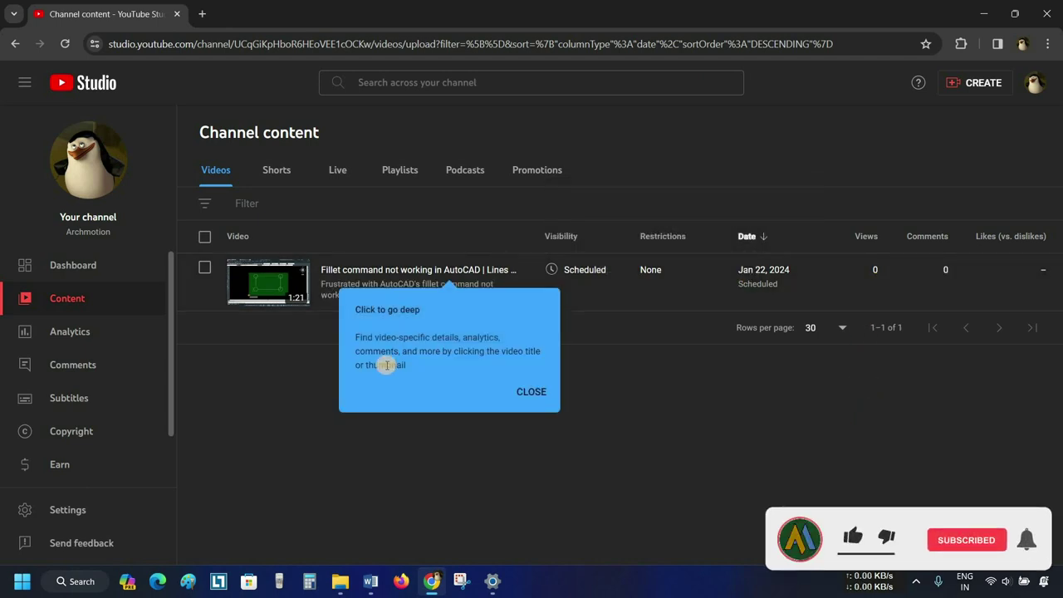
click(529, 390)
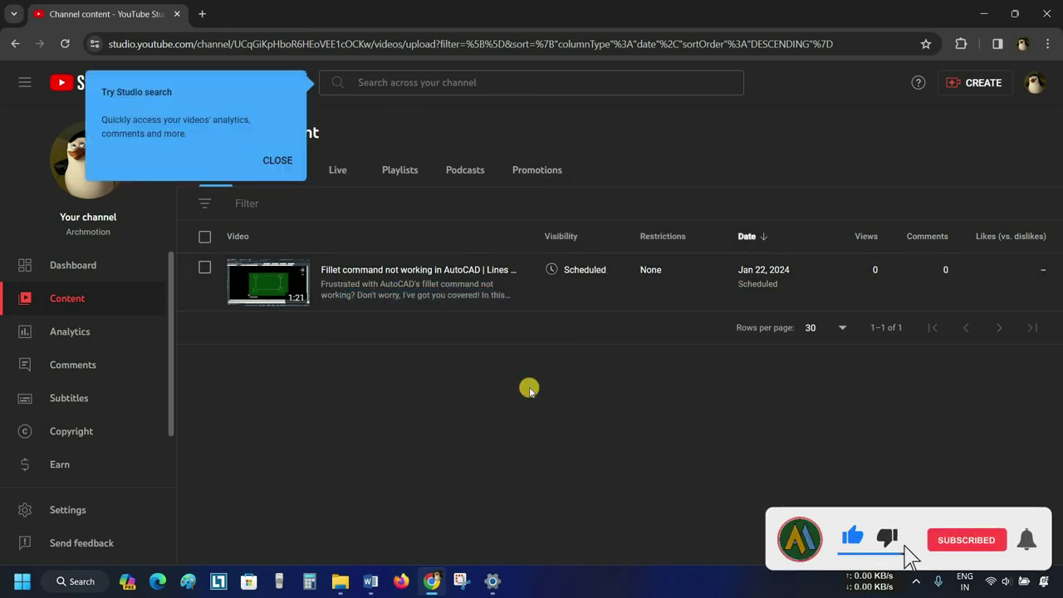